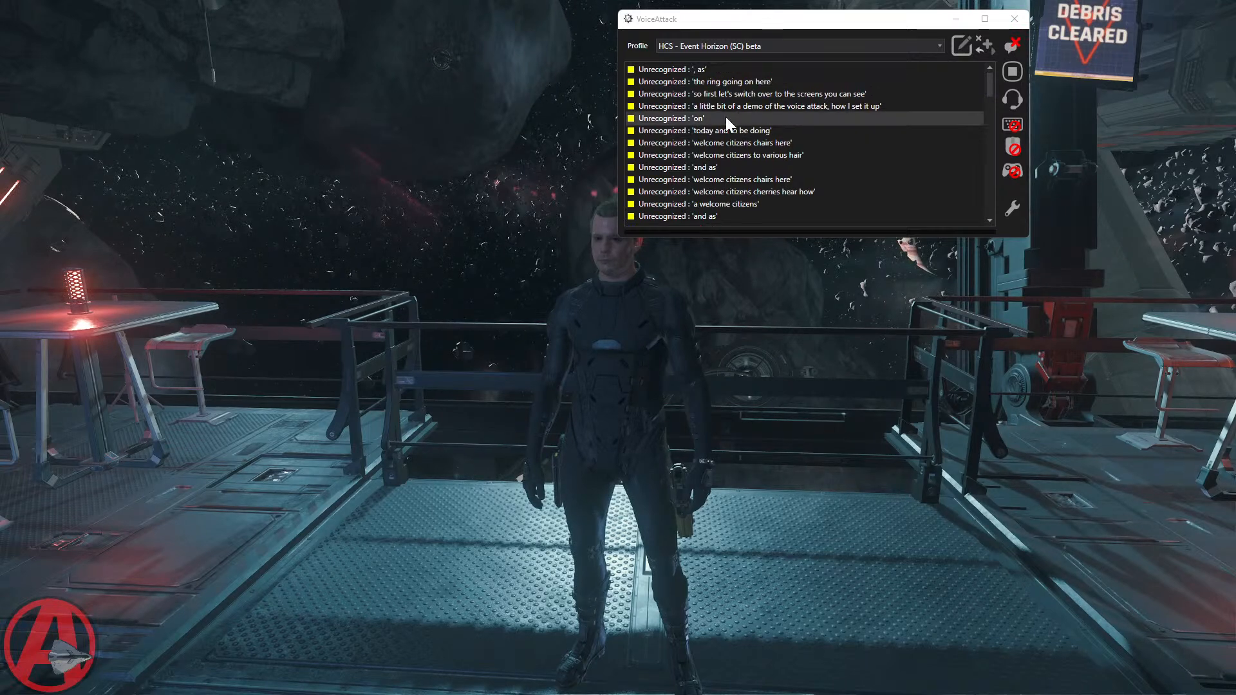
Step: Move the VoiceAttack window to the middle of the screen and suspend its voice listening
drag(827, 21, 590, 229)
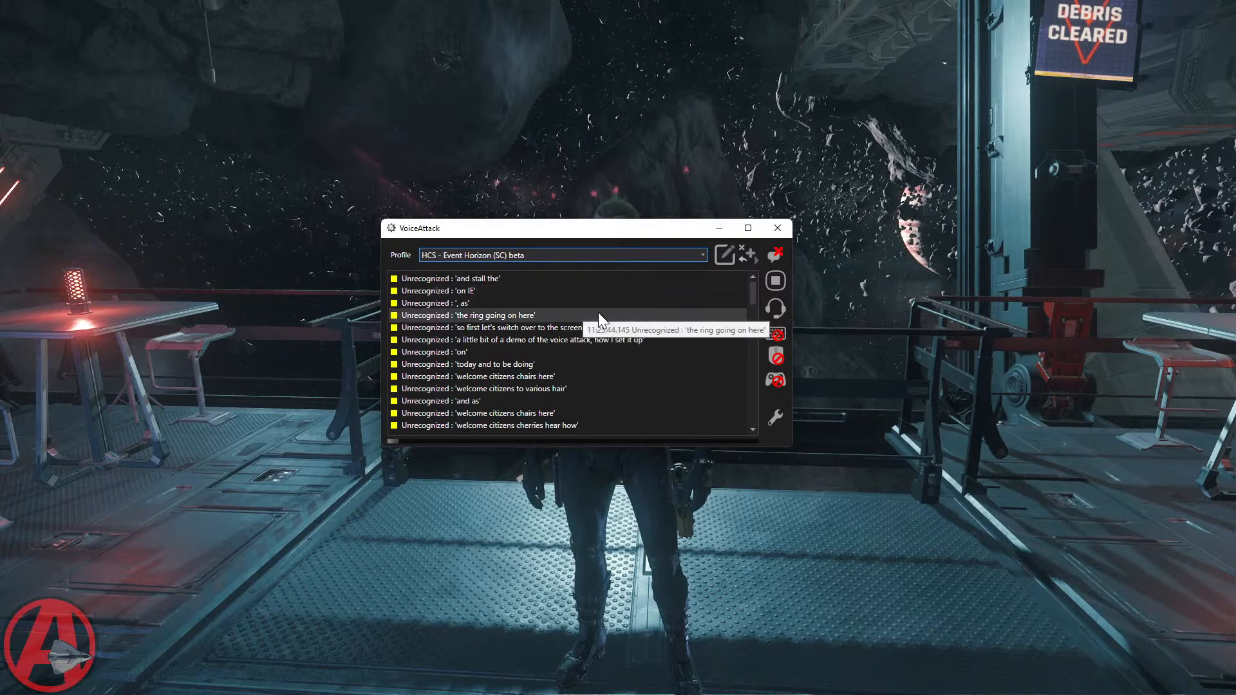
drag(639, 232, 685, 208)
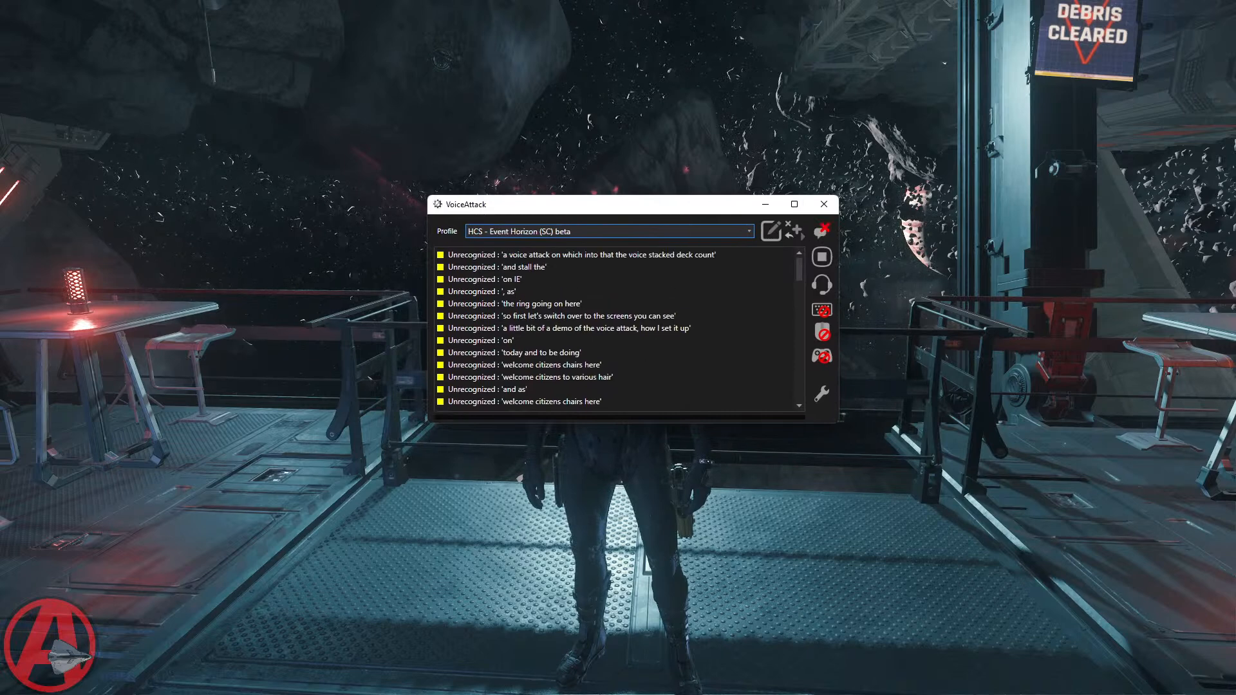
drag(573, 207, 585, 177)
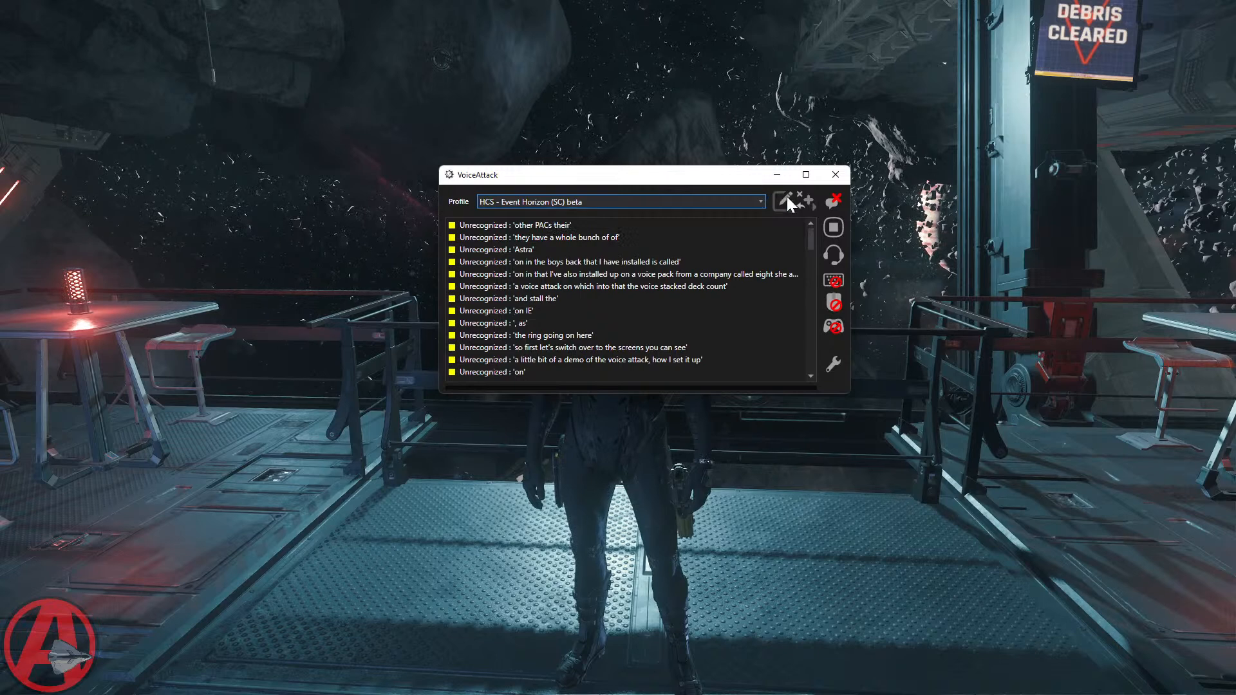
click(835, 253)
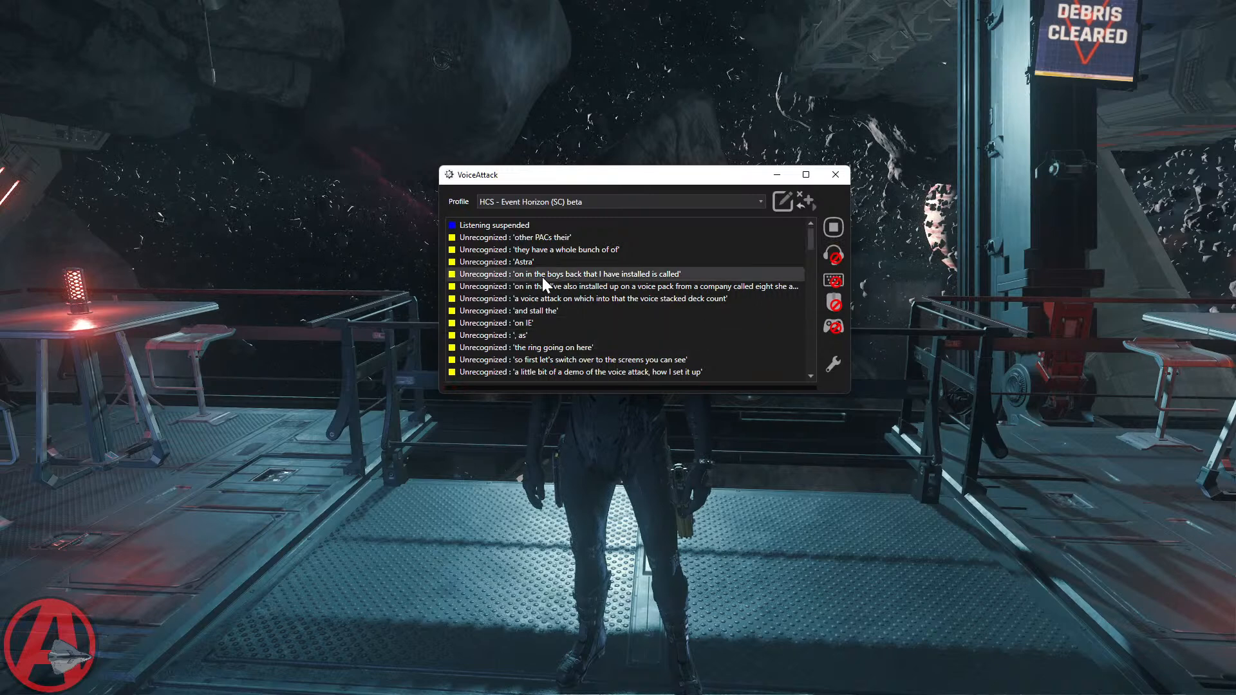
mouse_move(694, 176)
mouse_down()
mouse_move(675, 171)
mouse_move(686, 199)
mouse_move(685, 179)
mouse_up()
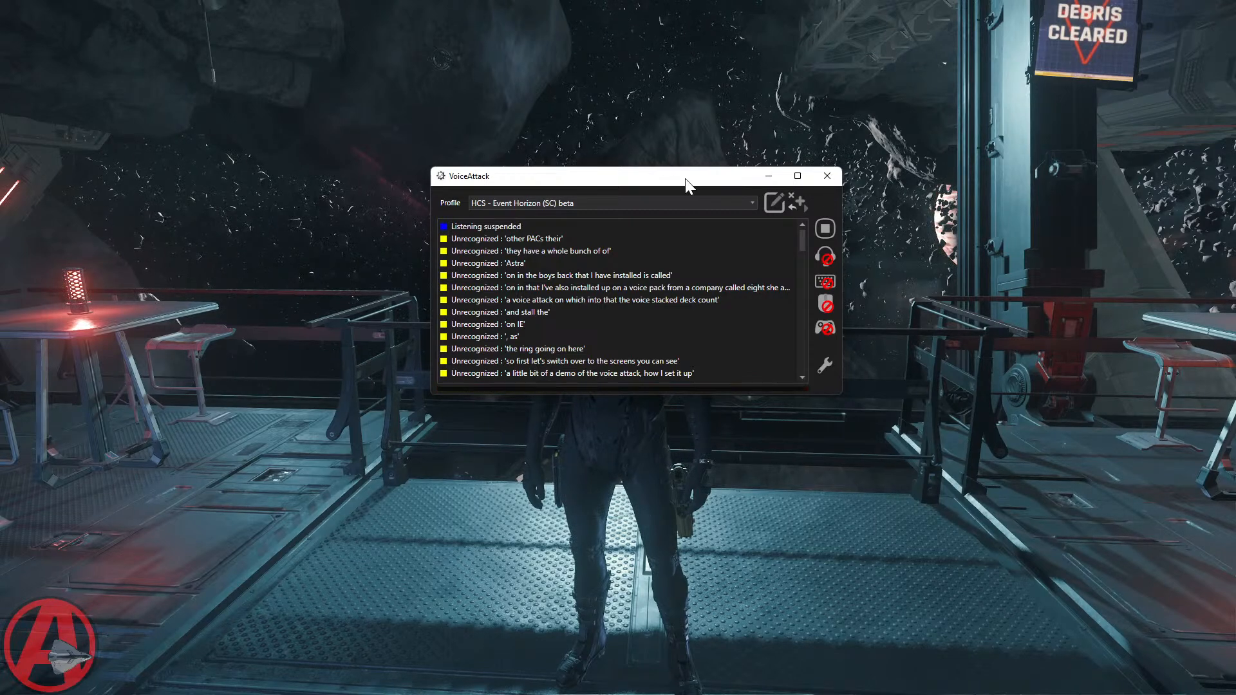
drag(686, 179, 680, 204)
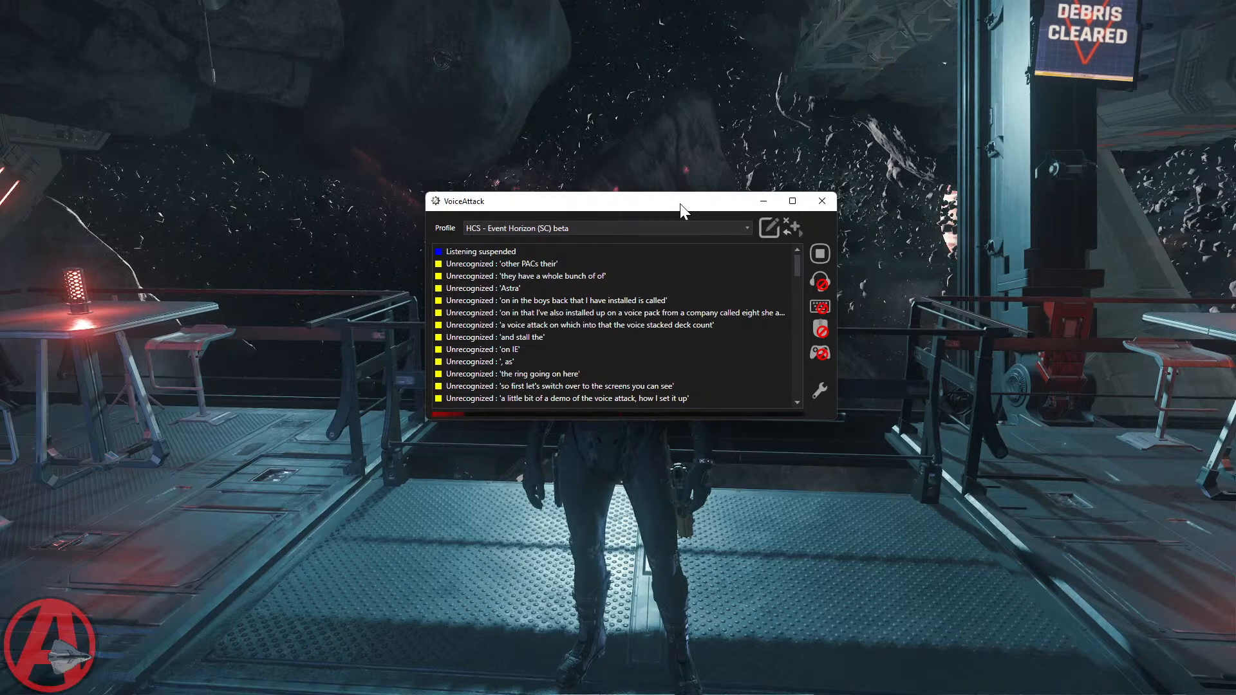
drag(679, 204, 696, 184)
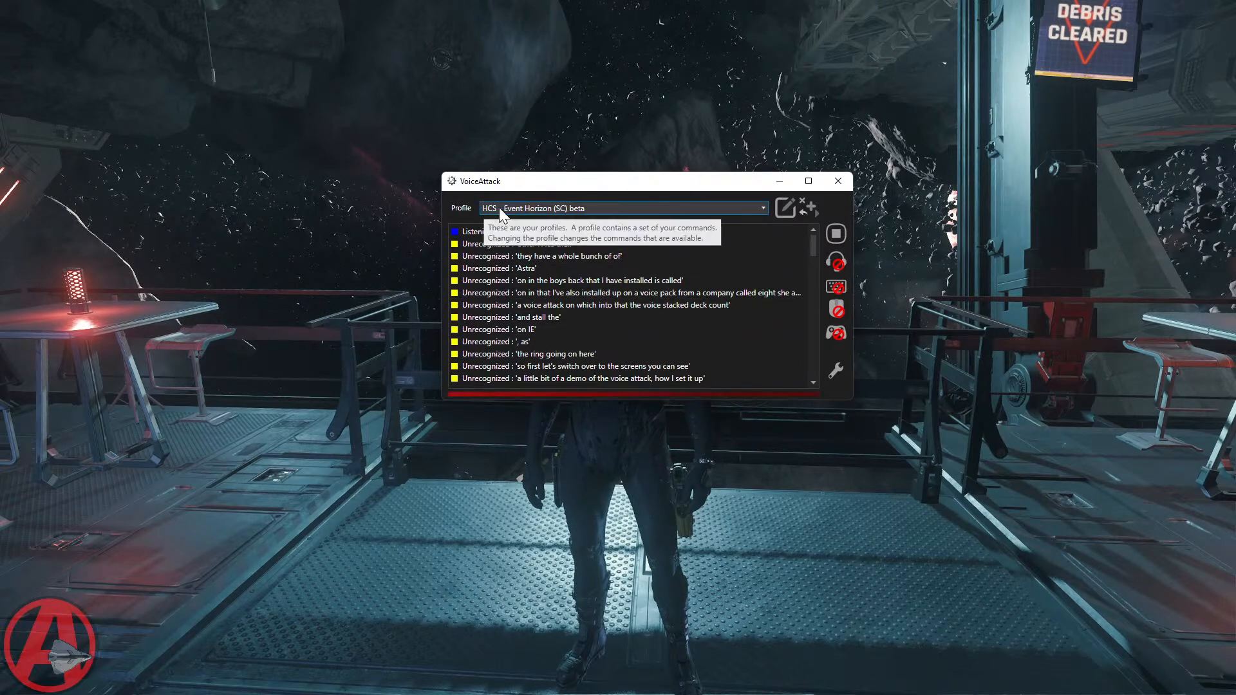
click(755, 209)
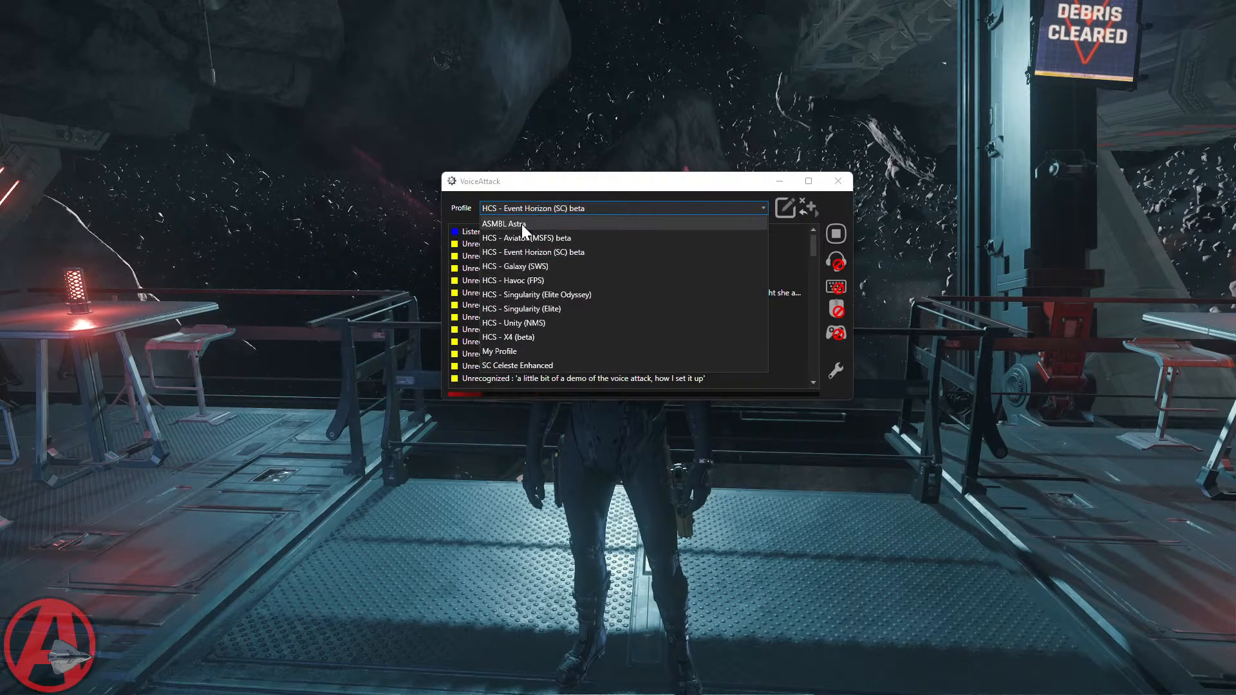
click(842, 204)
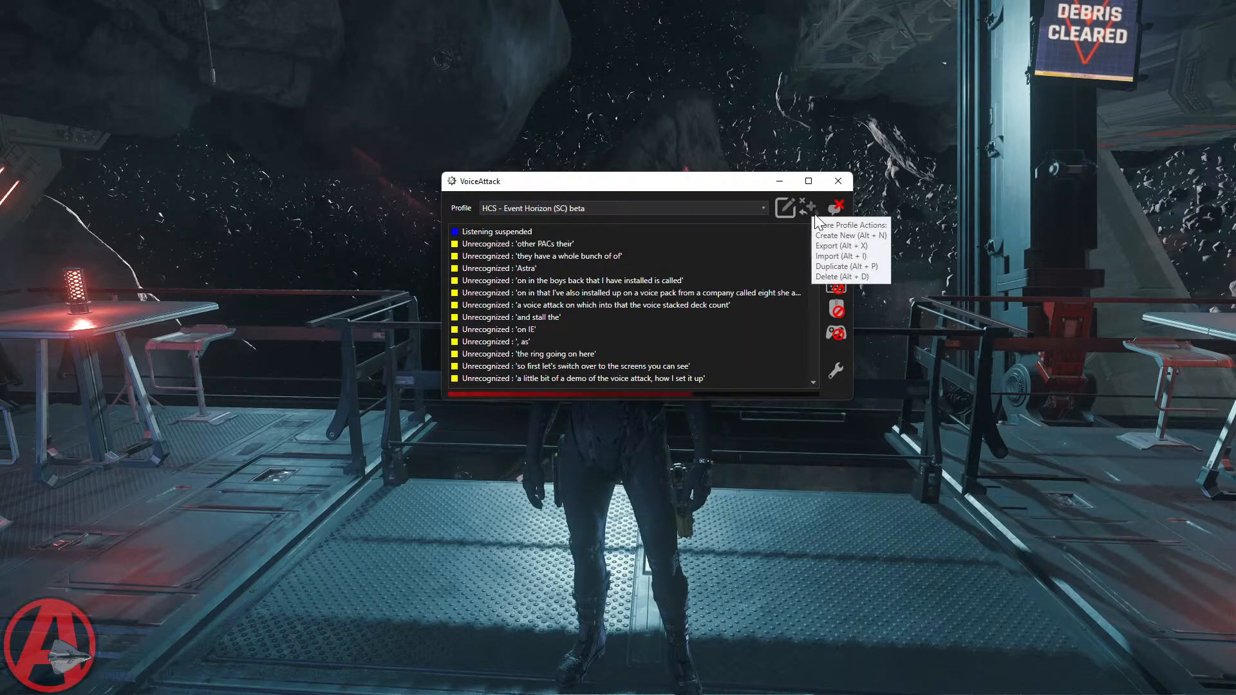
click(810, 206)
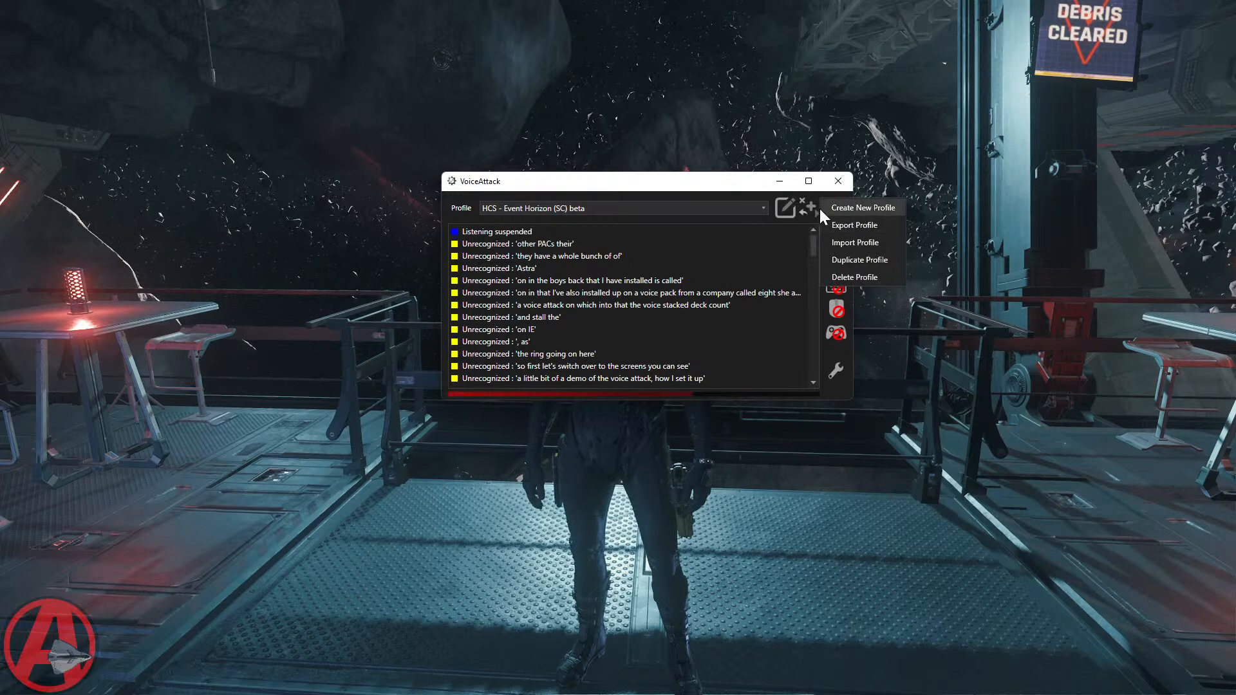
click(716, 187)
Step: Switch the active profile to ASMBL Astra and open it for editing to look over its command list
click(763, 208)
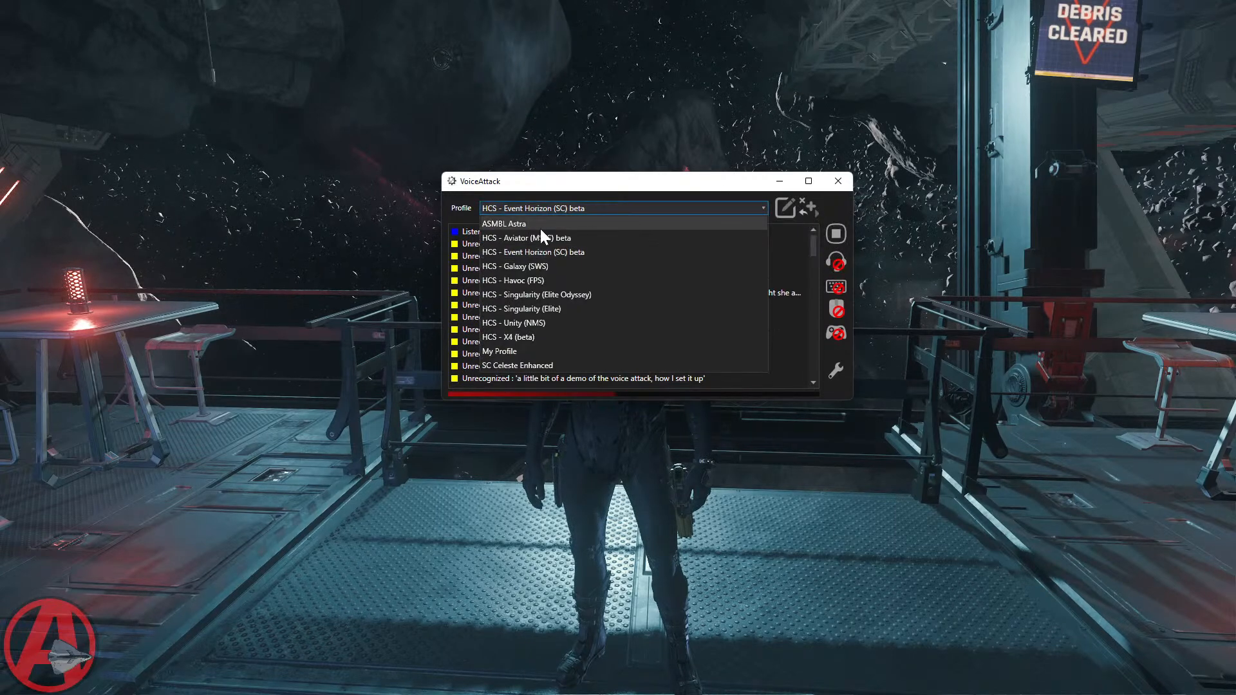
click(497, 226)
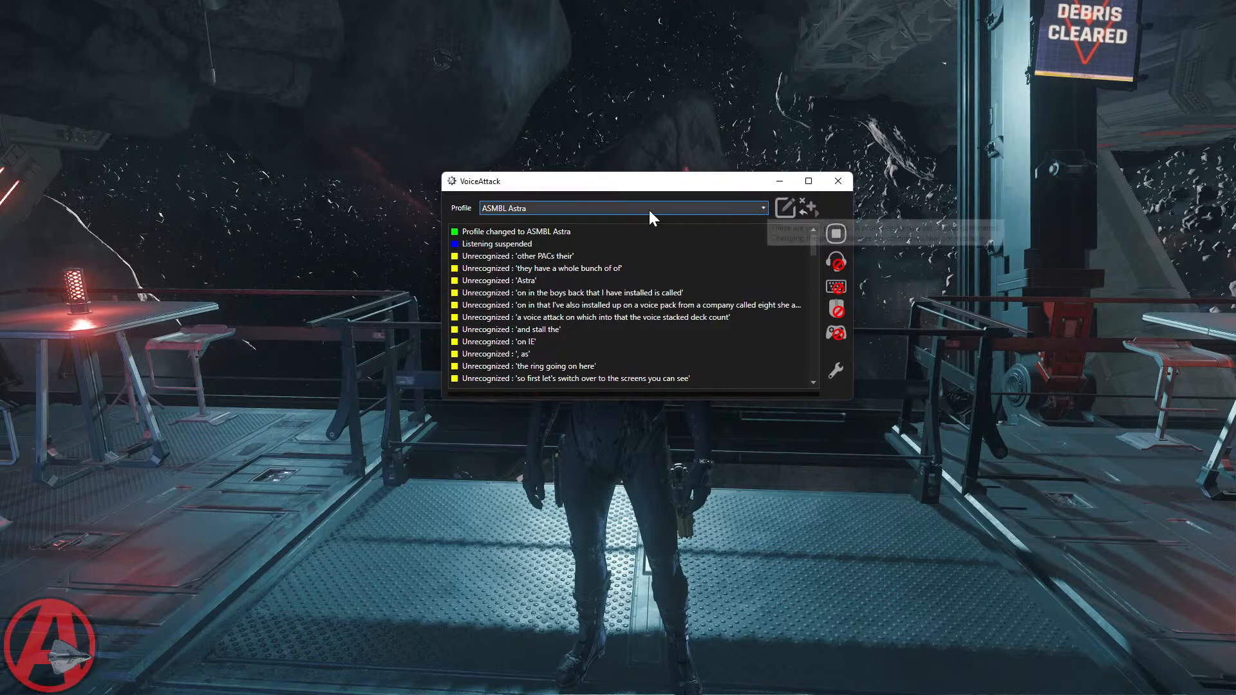
click(785, 208)
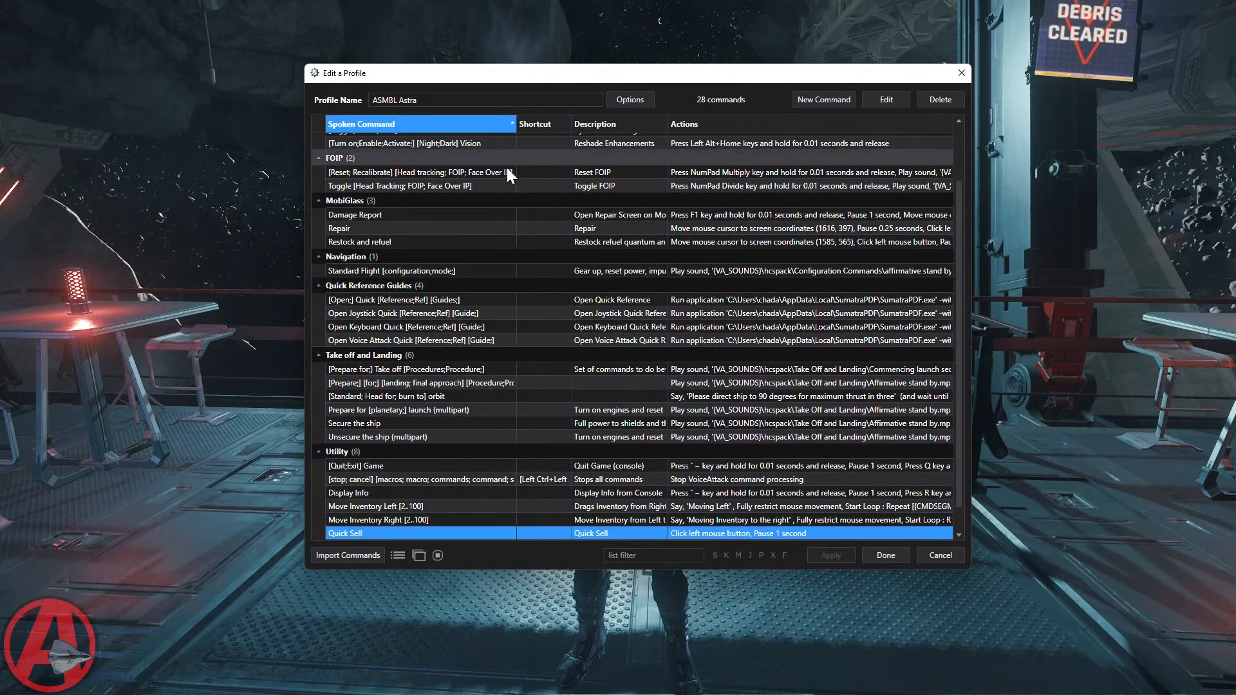
scroll(533, 388, up, 3)
scroll(534, 387, down, 4)
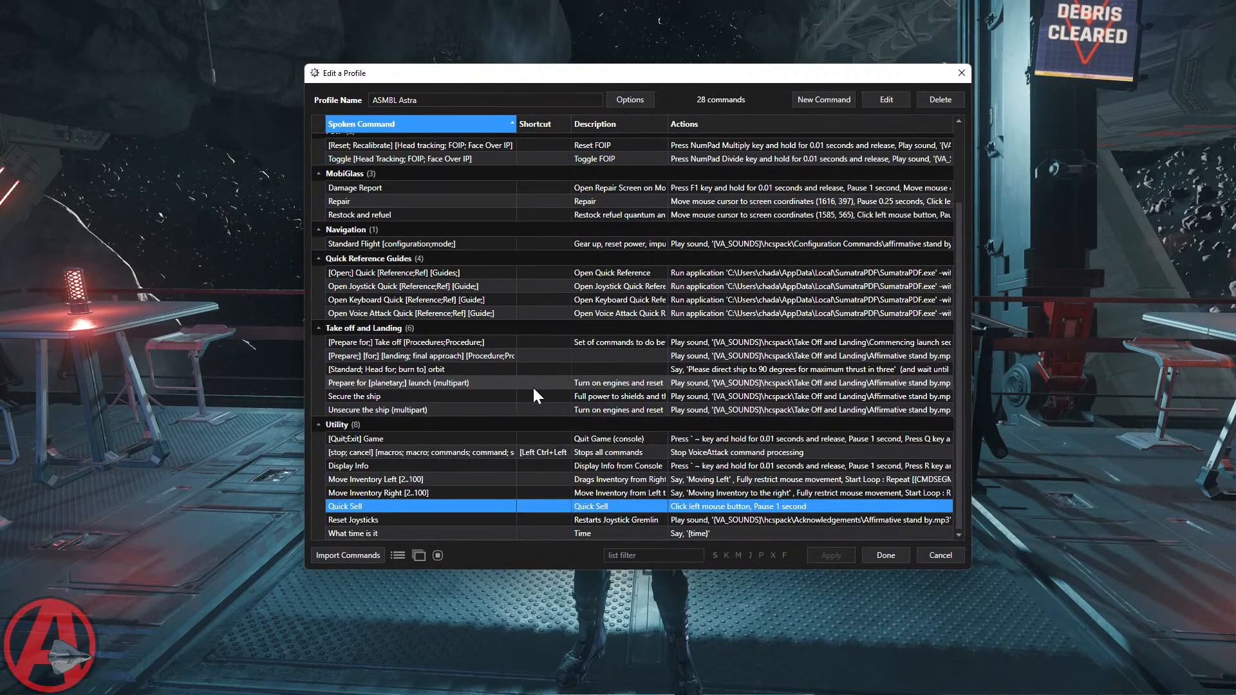
scroll(533, 387, up, 4)
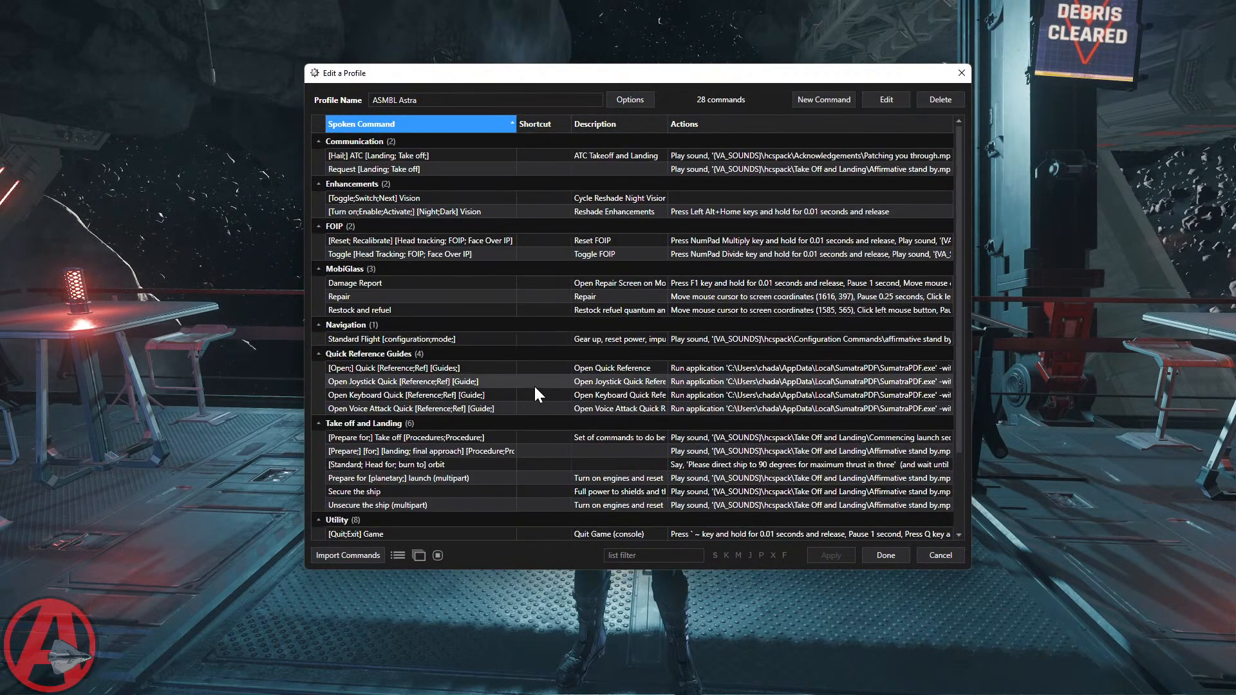
Step: Open the profile's options and examine the prefix word that overrides listening for spoken commands
click(630, 100)
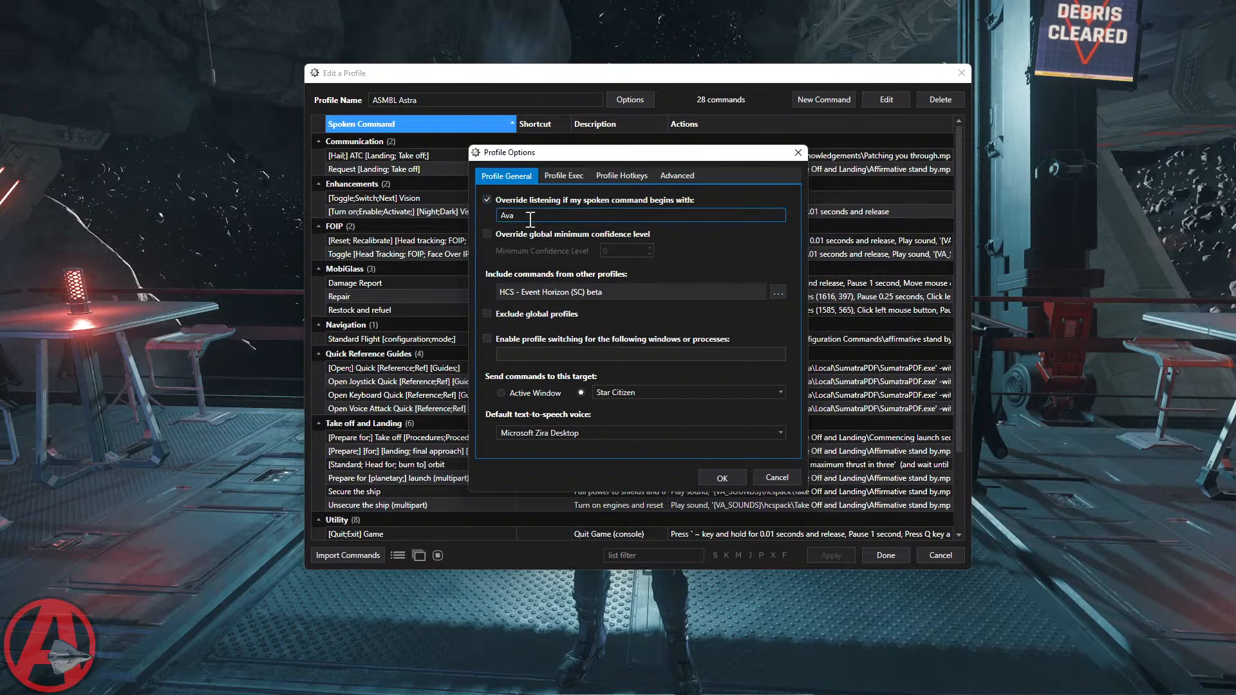
click(549, 217)
click(564, 218)
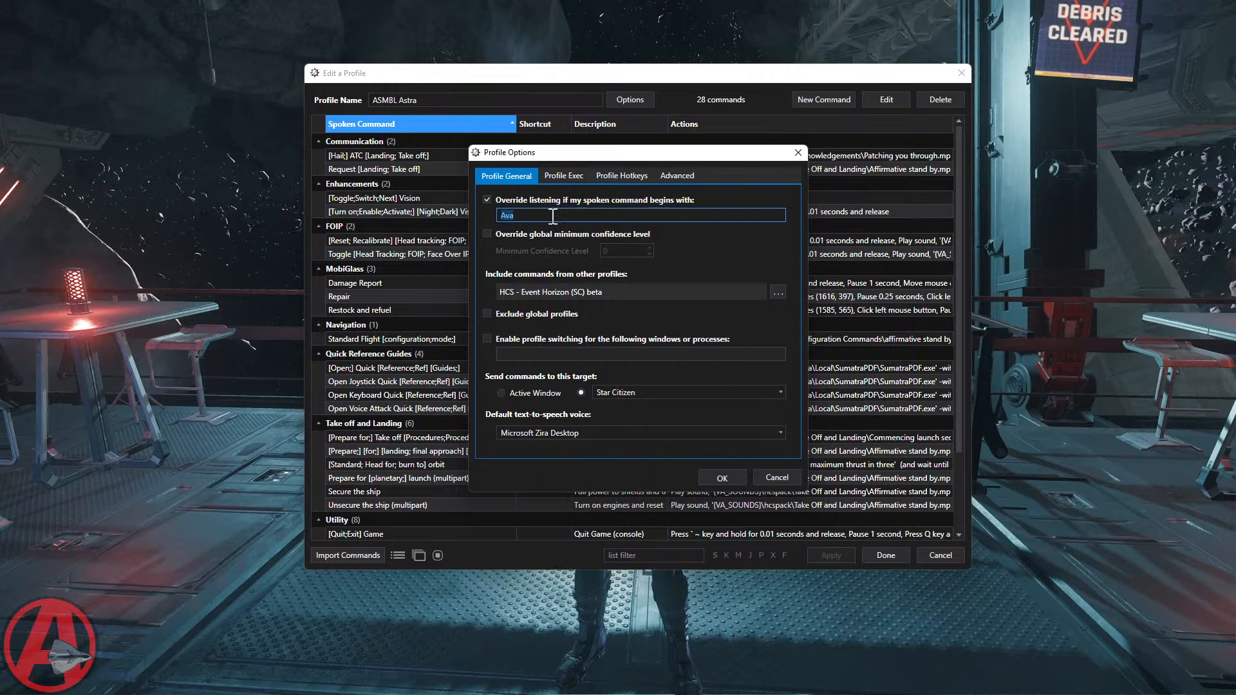
click(601, 216)
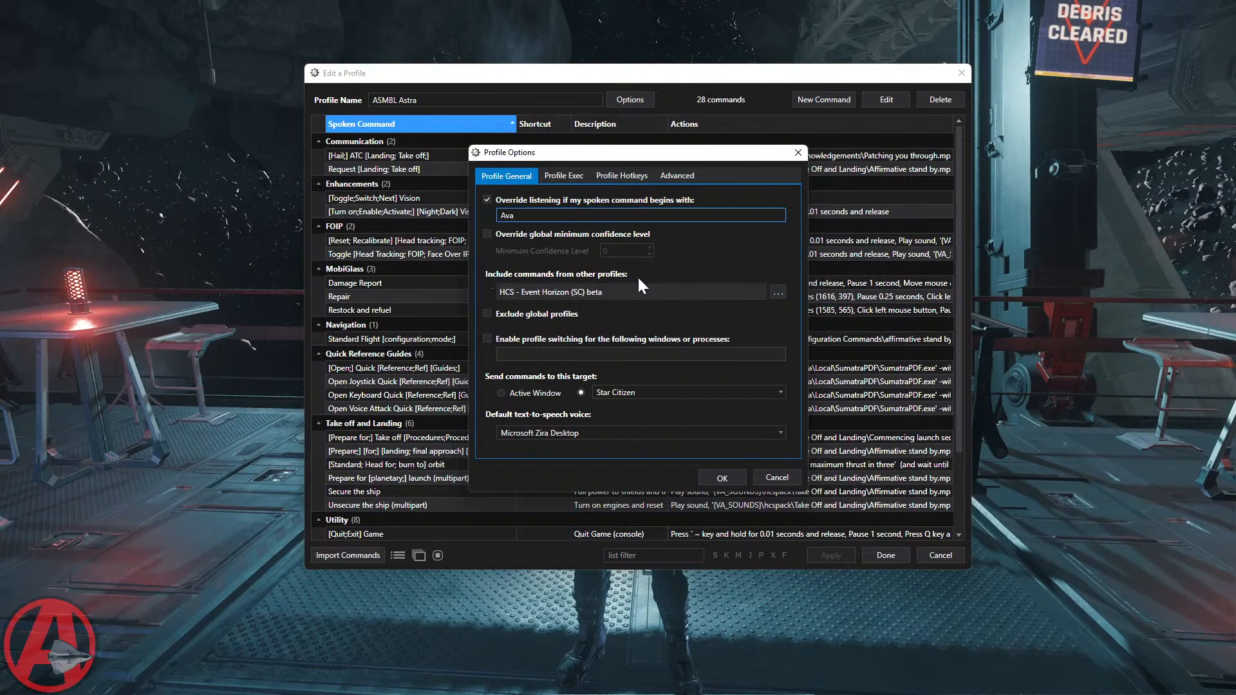
Step: Examine which other profiles' commands can be included in this profile, and leave the profile options without changes
click(779, 291)
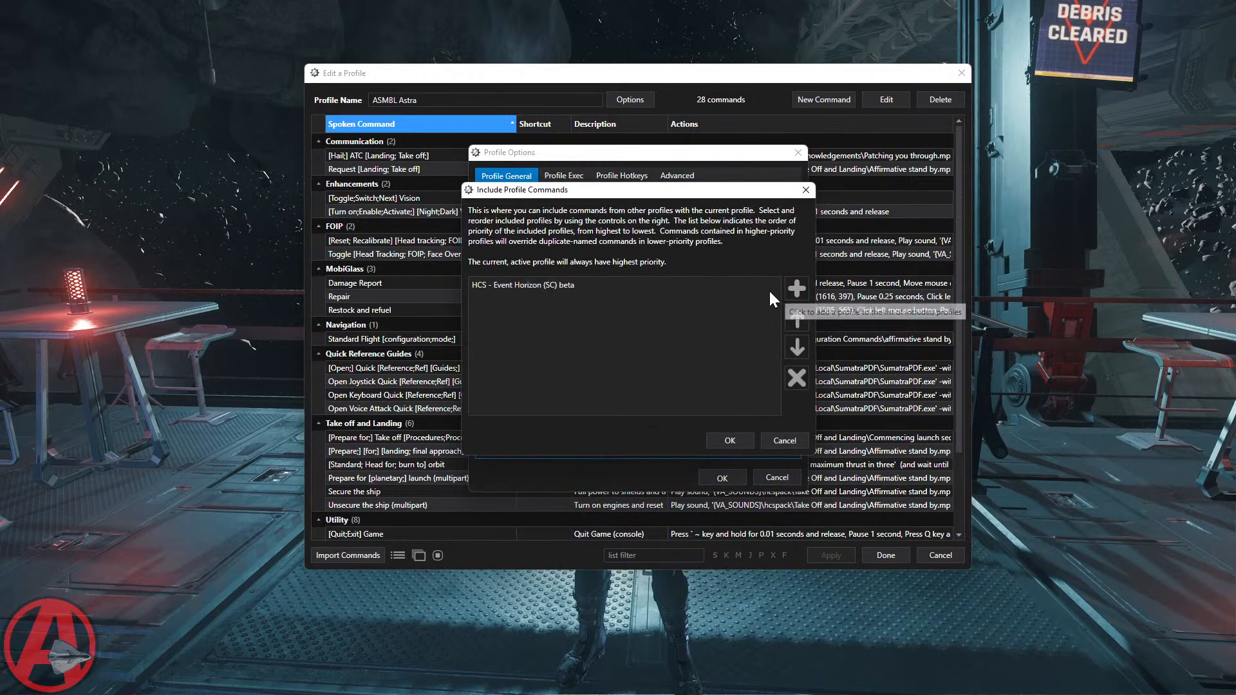
click(798, 287)
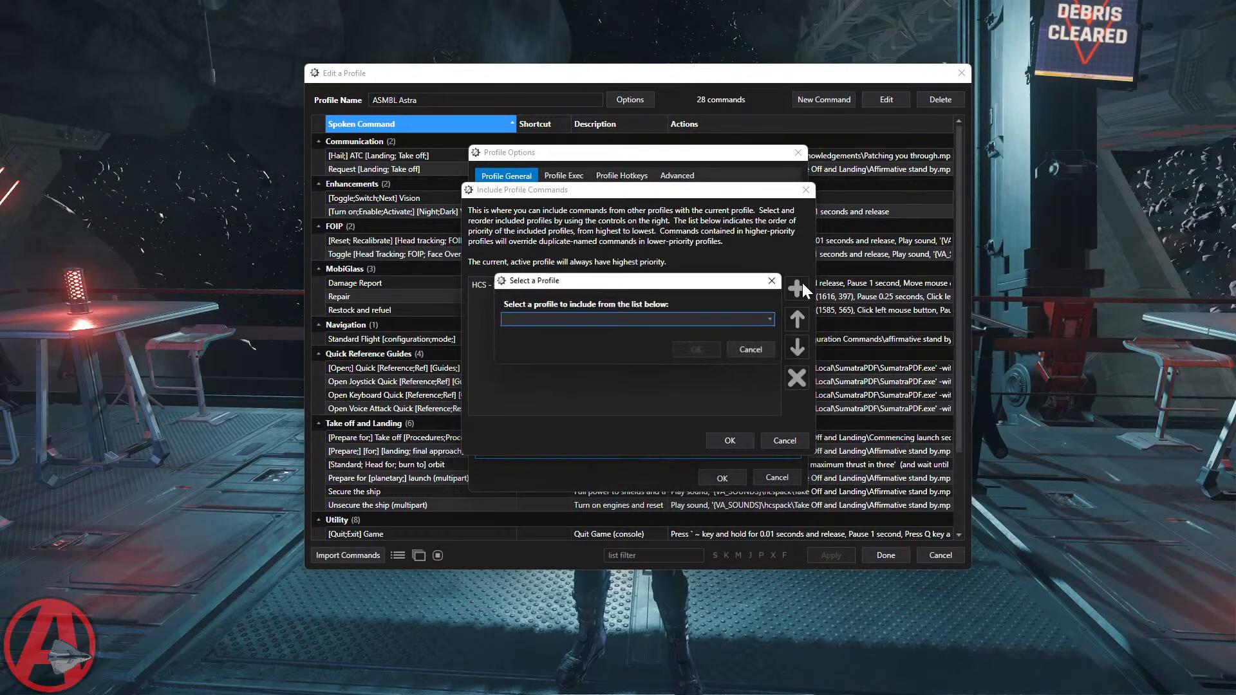
click(763, 319)
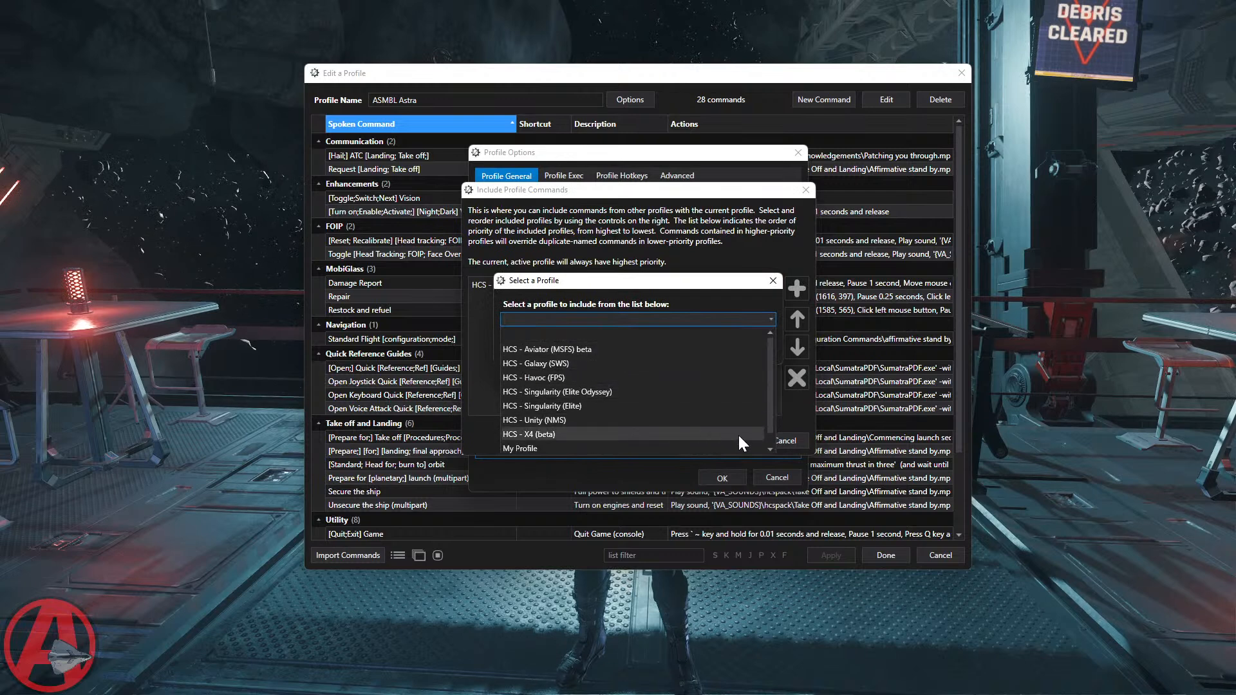
click(772, 284)
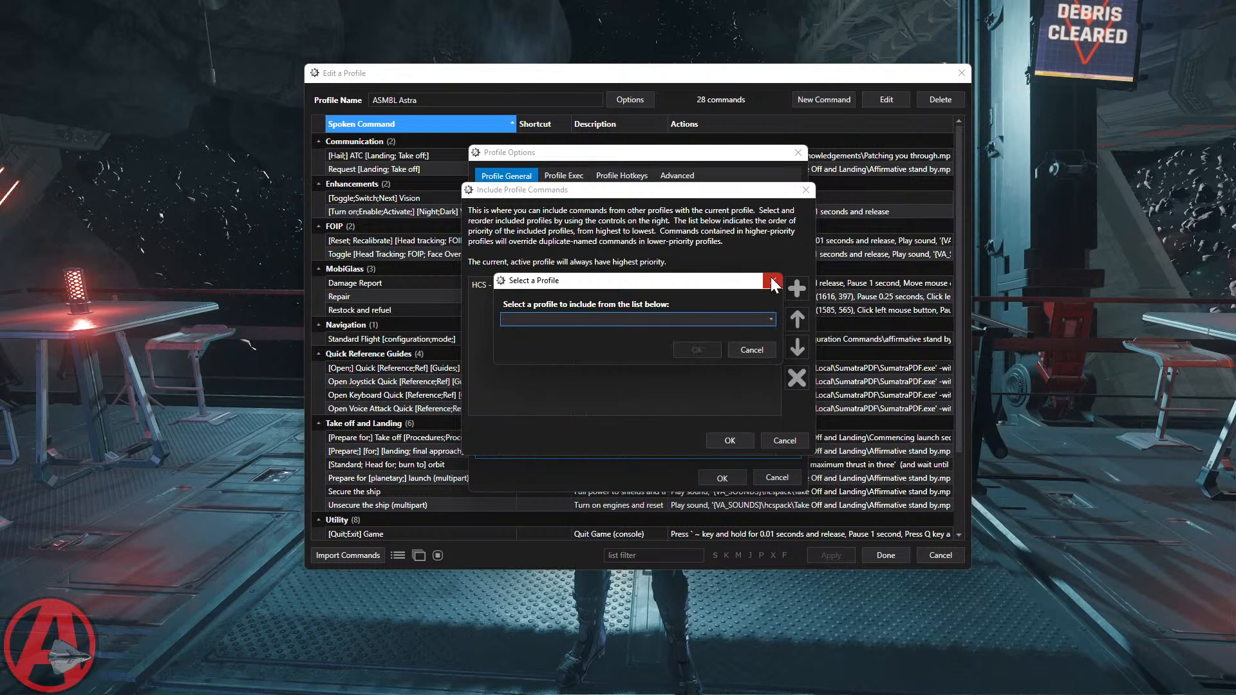
click(757, 350)
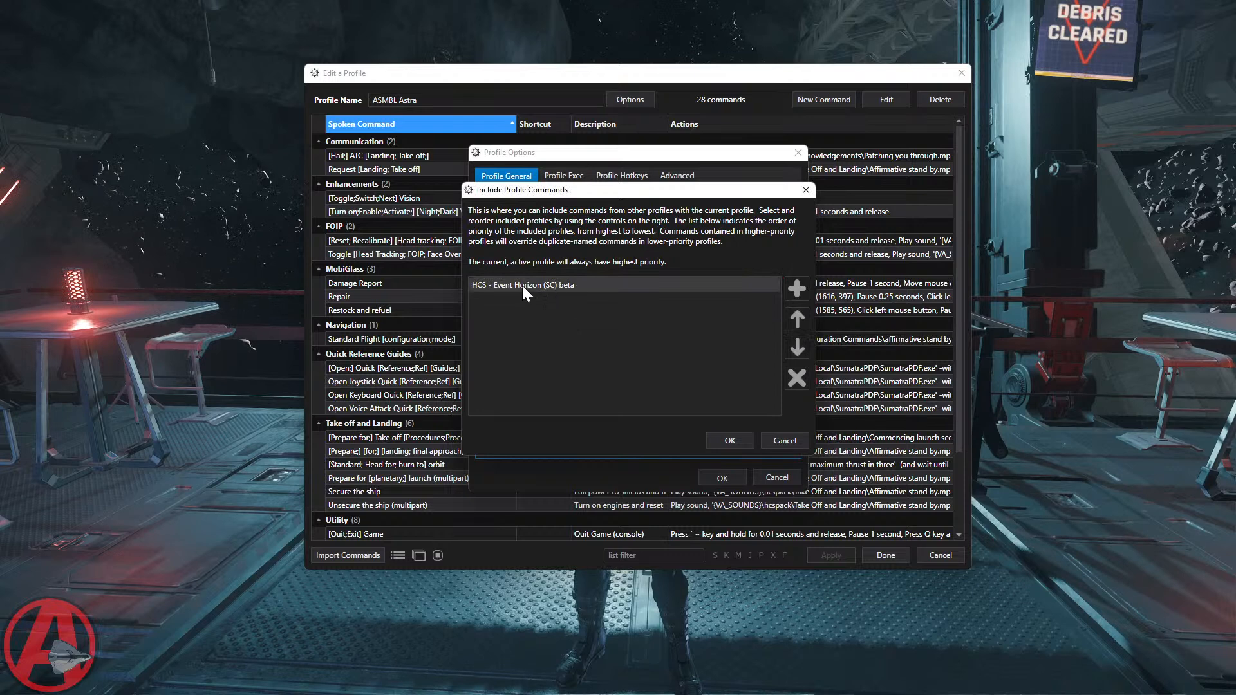
click(790, 442)
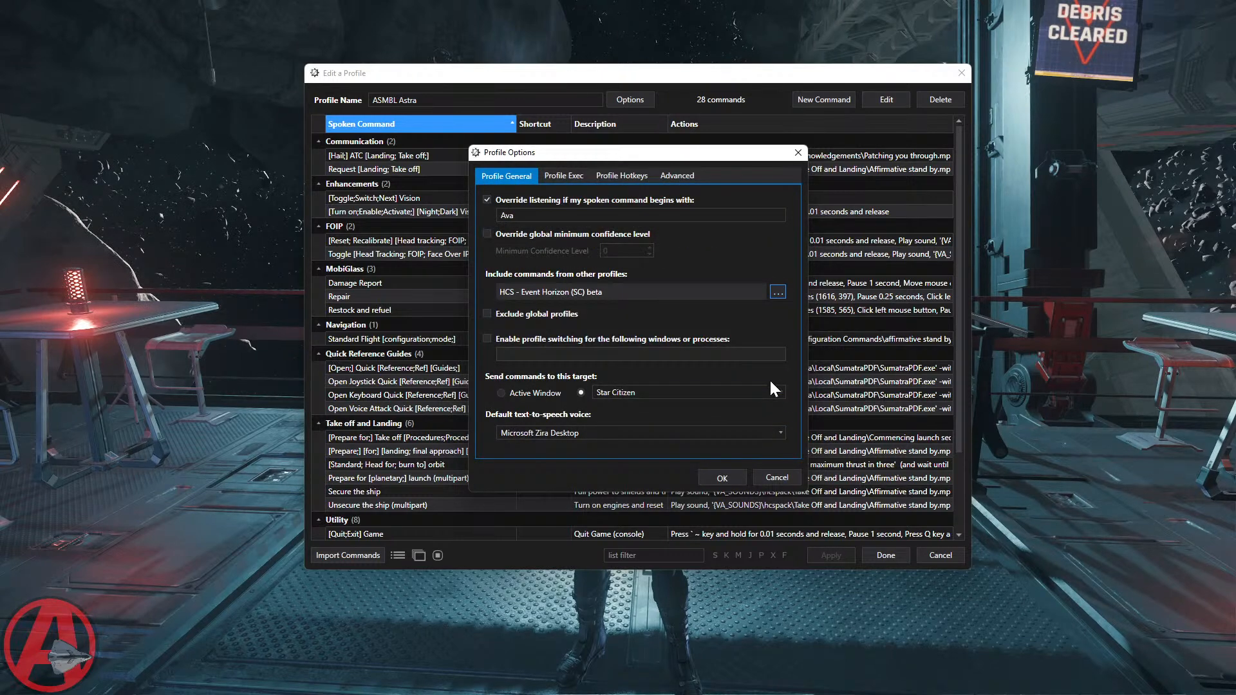
click(778, 477)
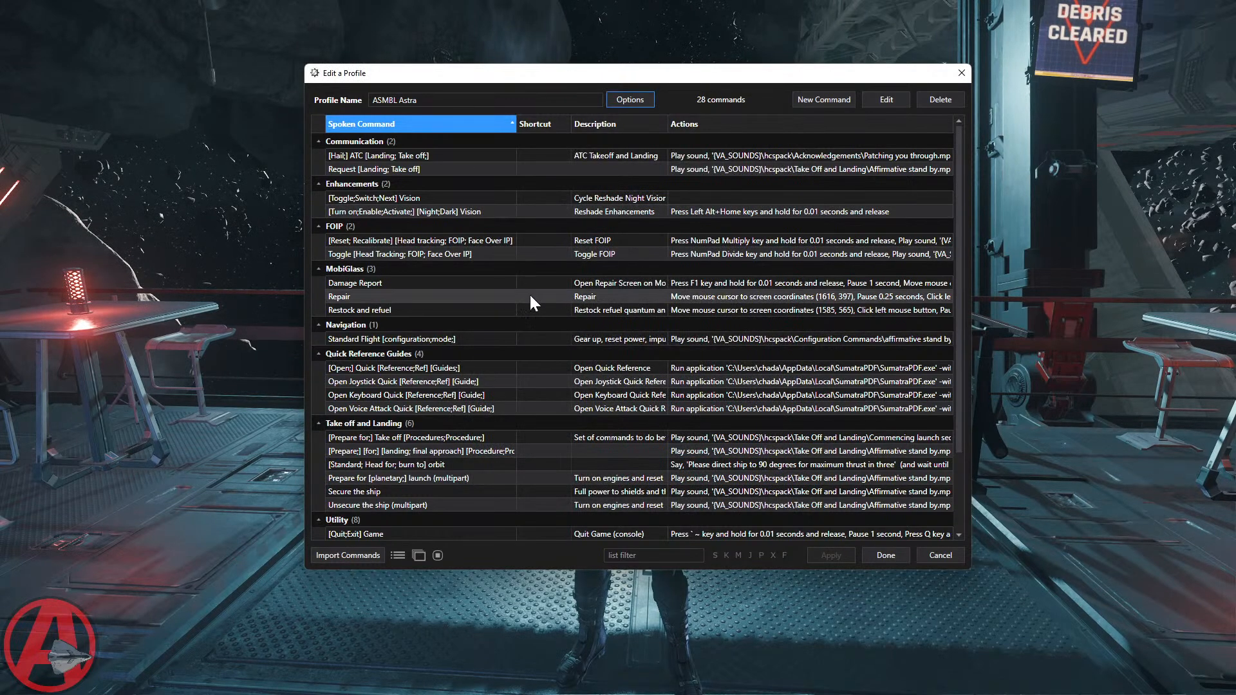
Step: Open the "What time is it" command for editing and examine its spoken phrase and action sequence
scroll(455, 284, down, 3)
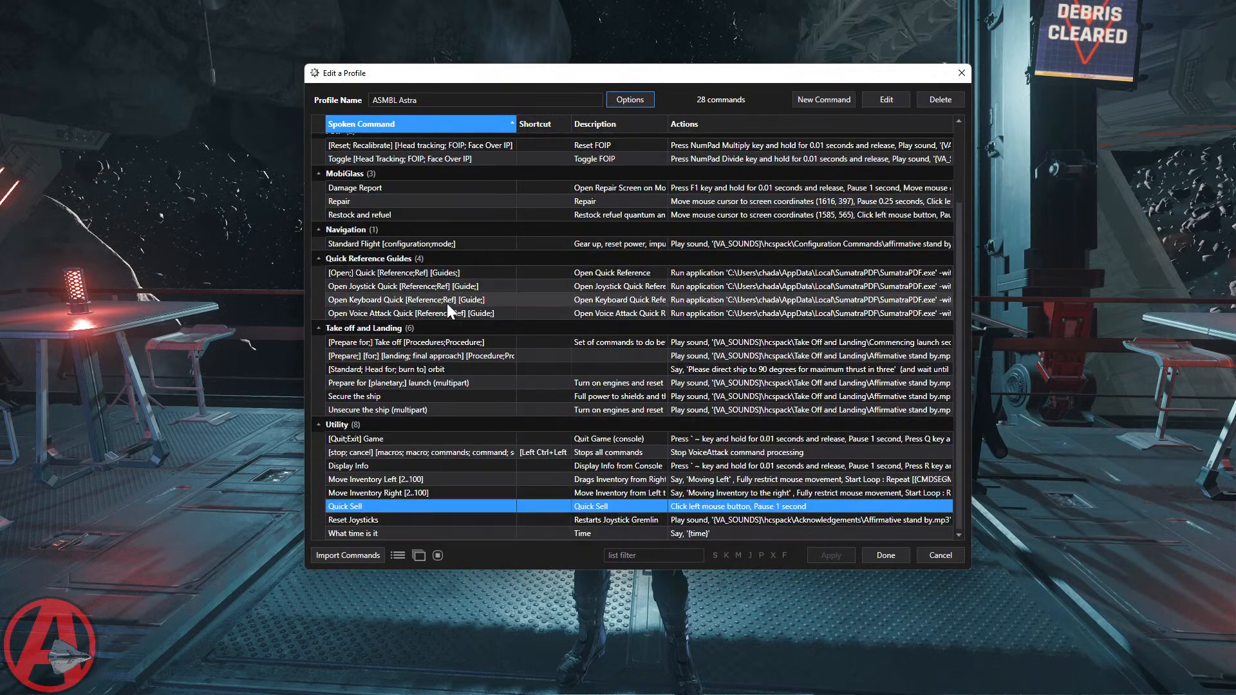
click(367, 534)
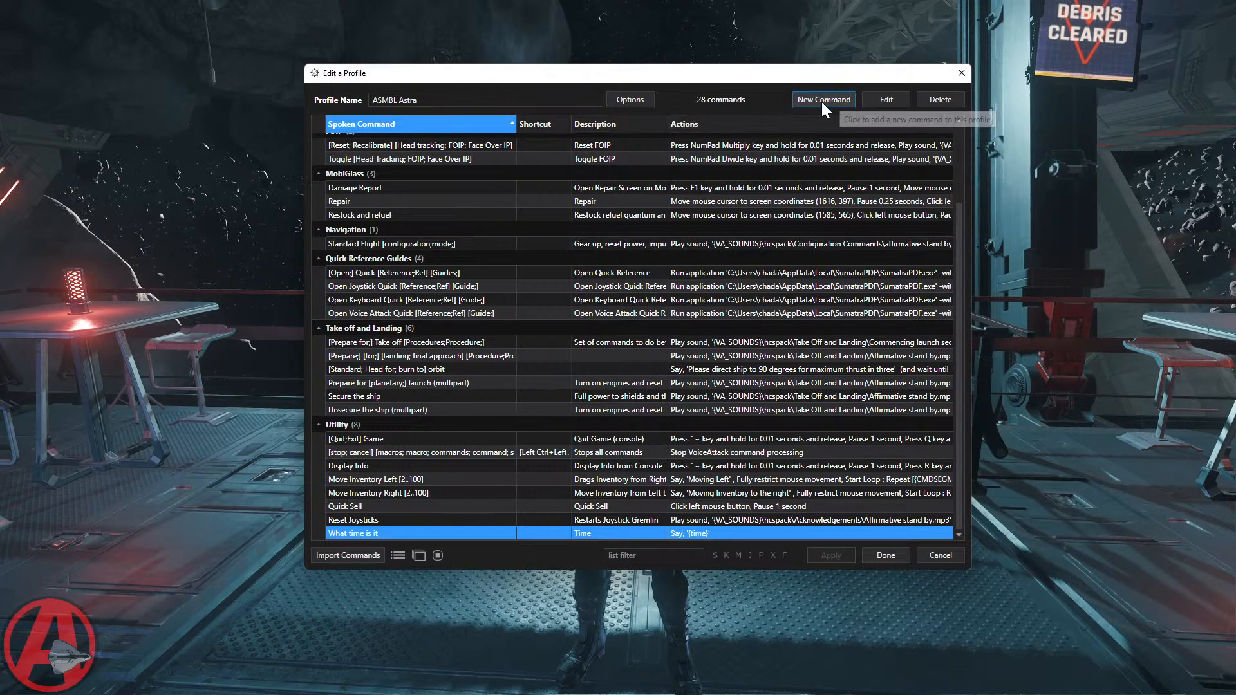
click(882, 101)
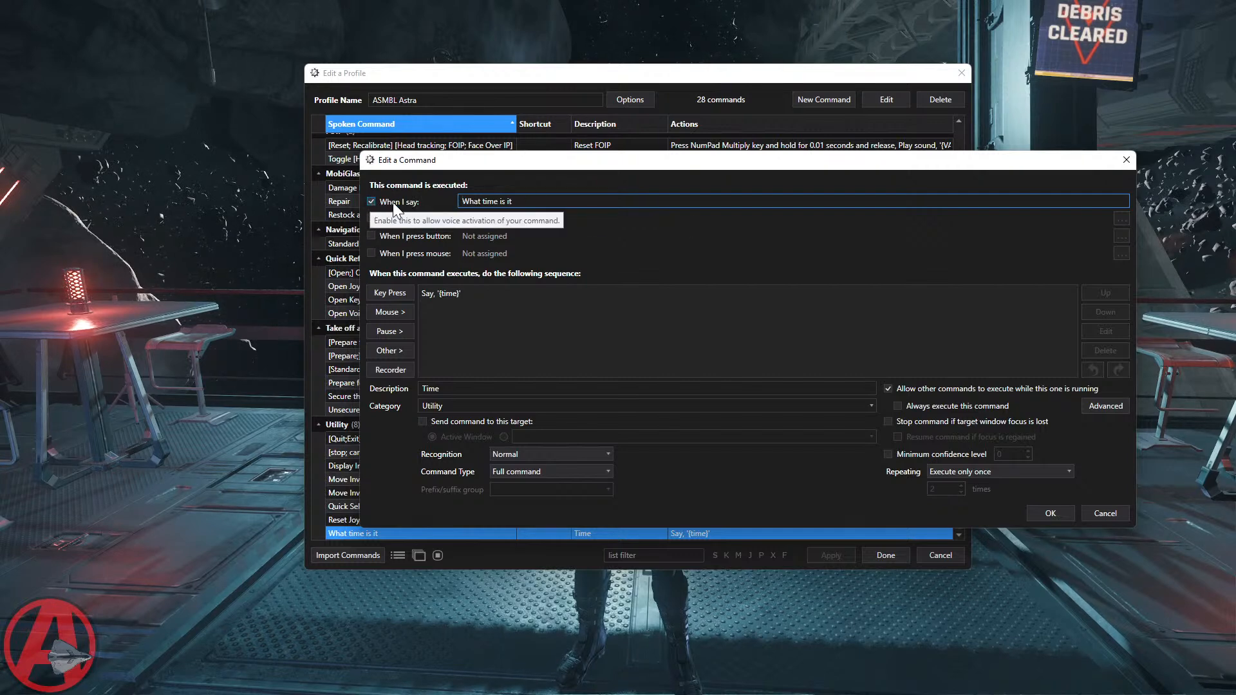
drag(535, 202, 456, 201)
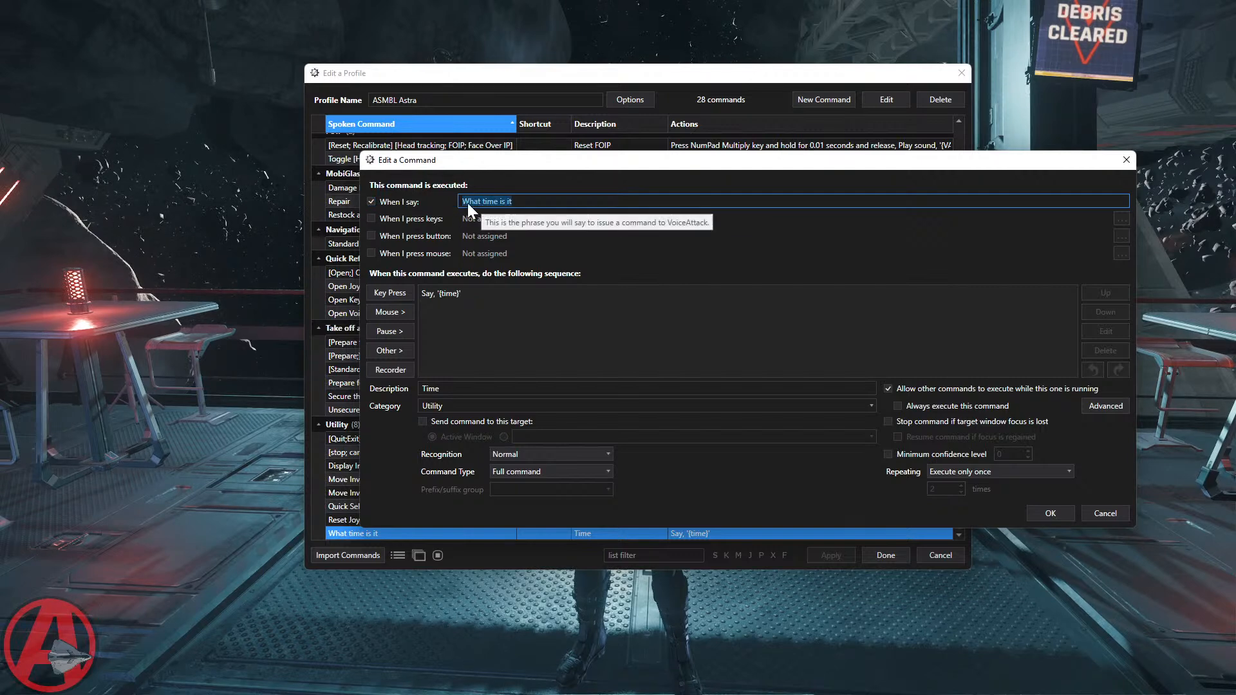
click(453, 294)
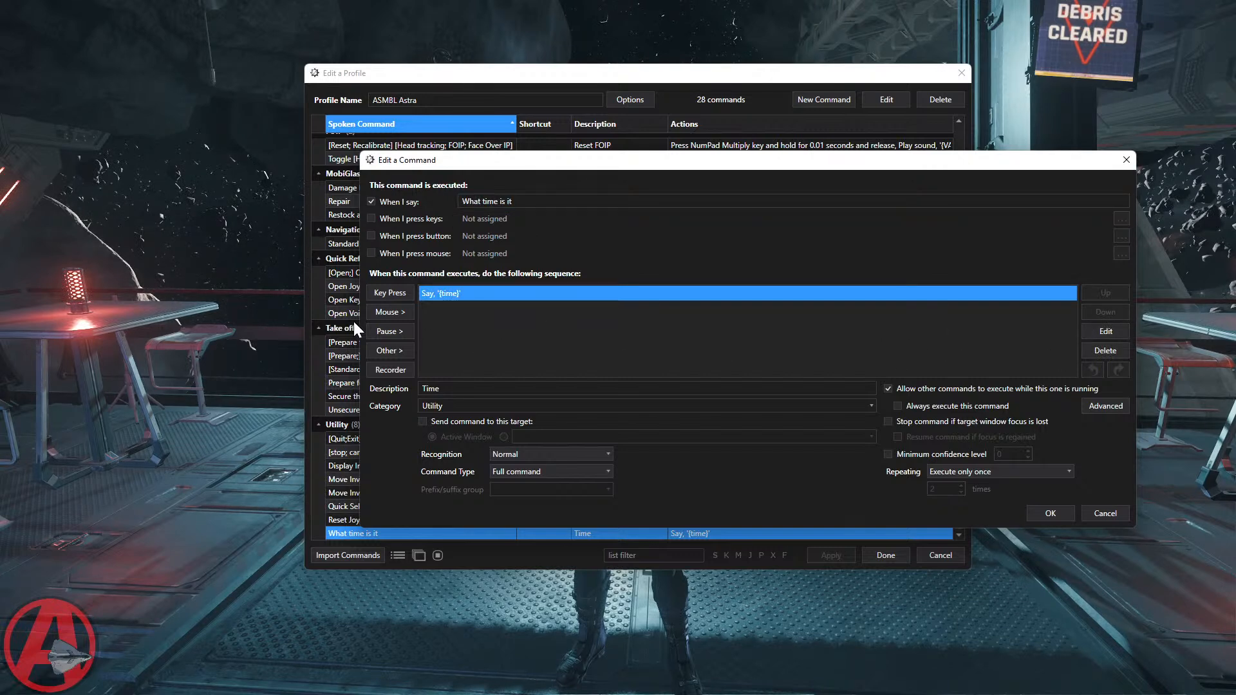
Step: Look through the available VoiceAttack and sound action types, and open the command's {time} text-to-speech action for editing
click(400, 354)
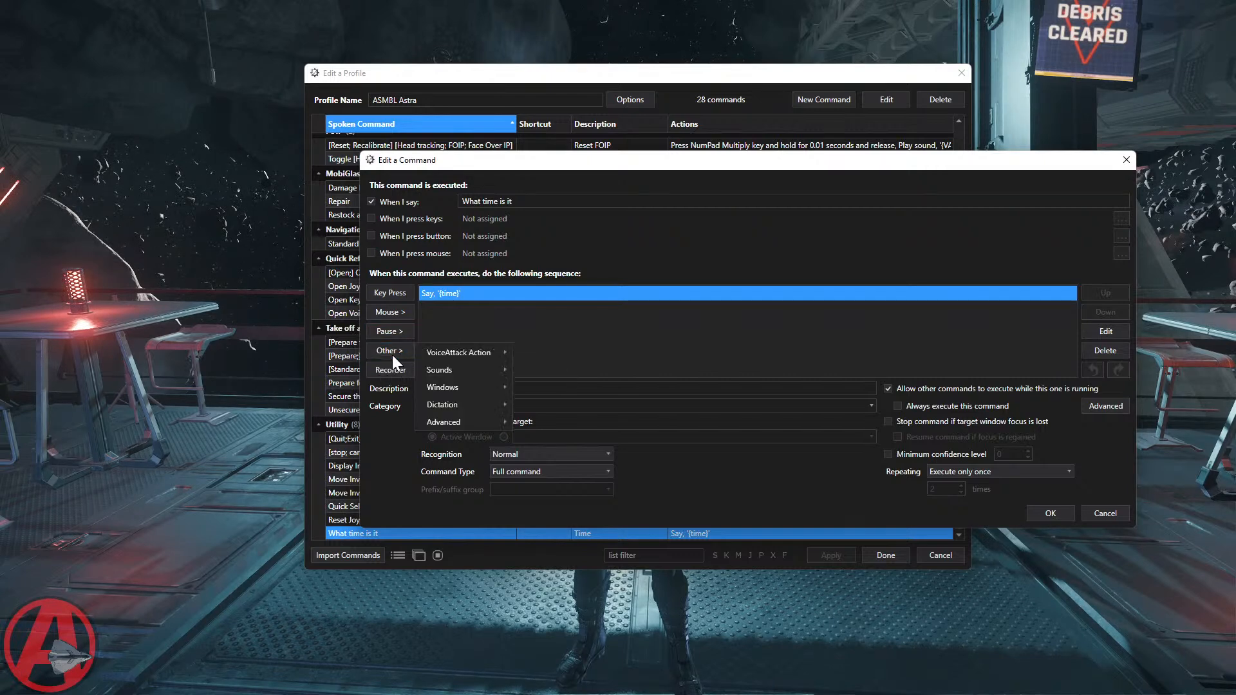
mouse_move(494, 353)
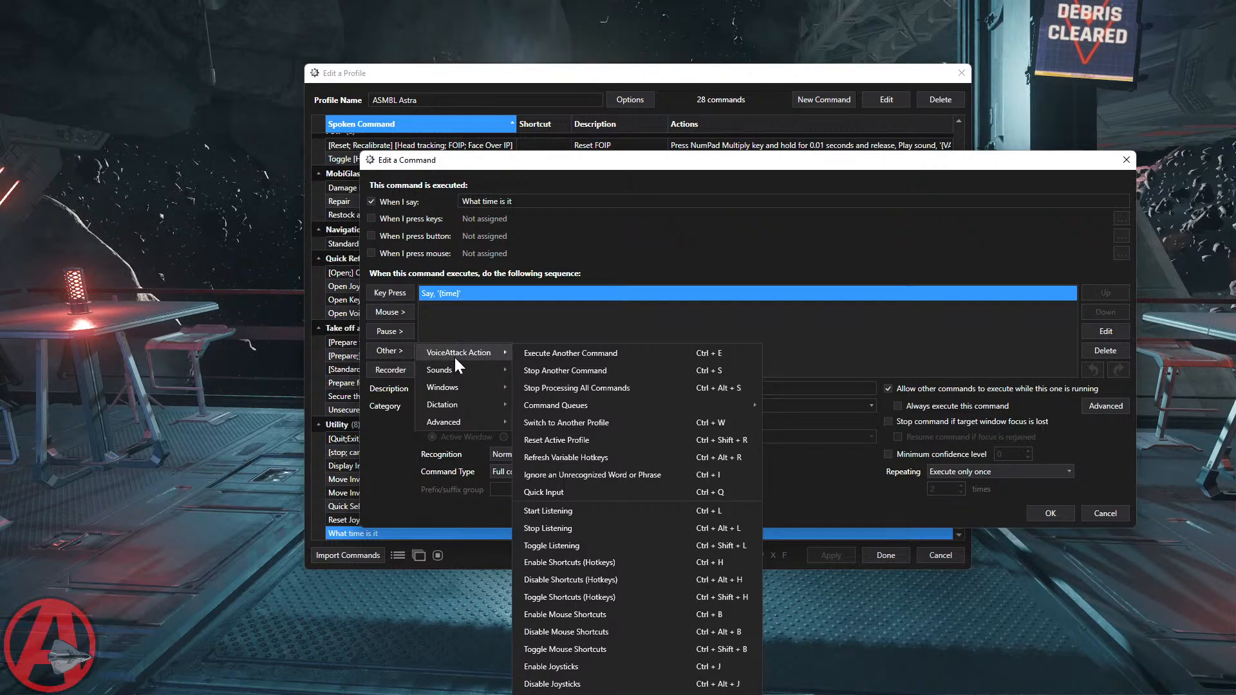
mouse_move(448, 372)
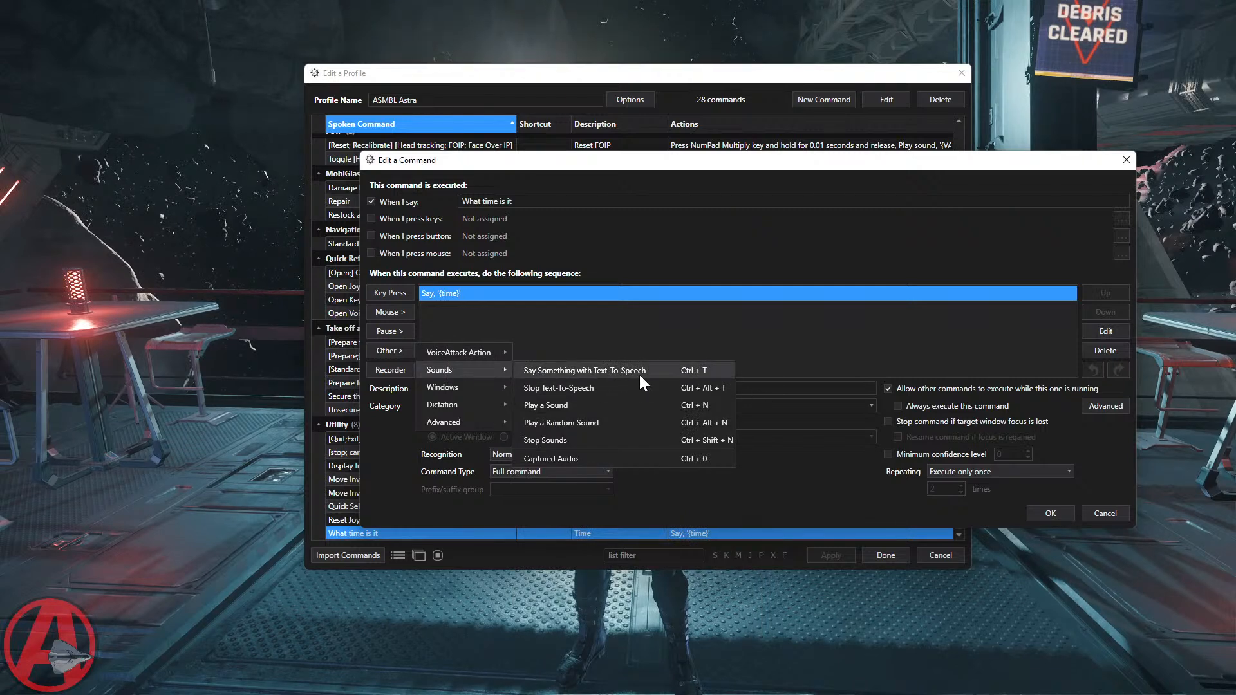
click(580, 291)
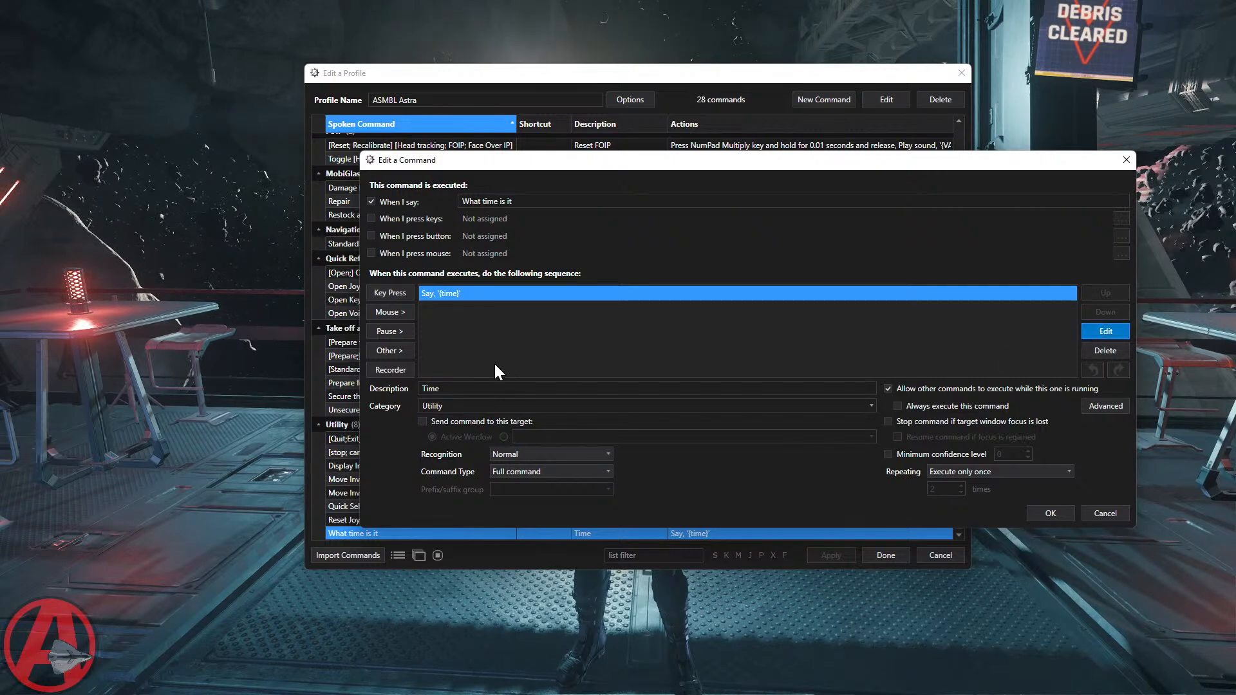
click(453, 381)
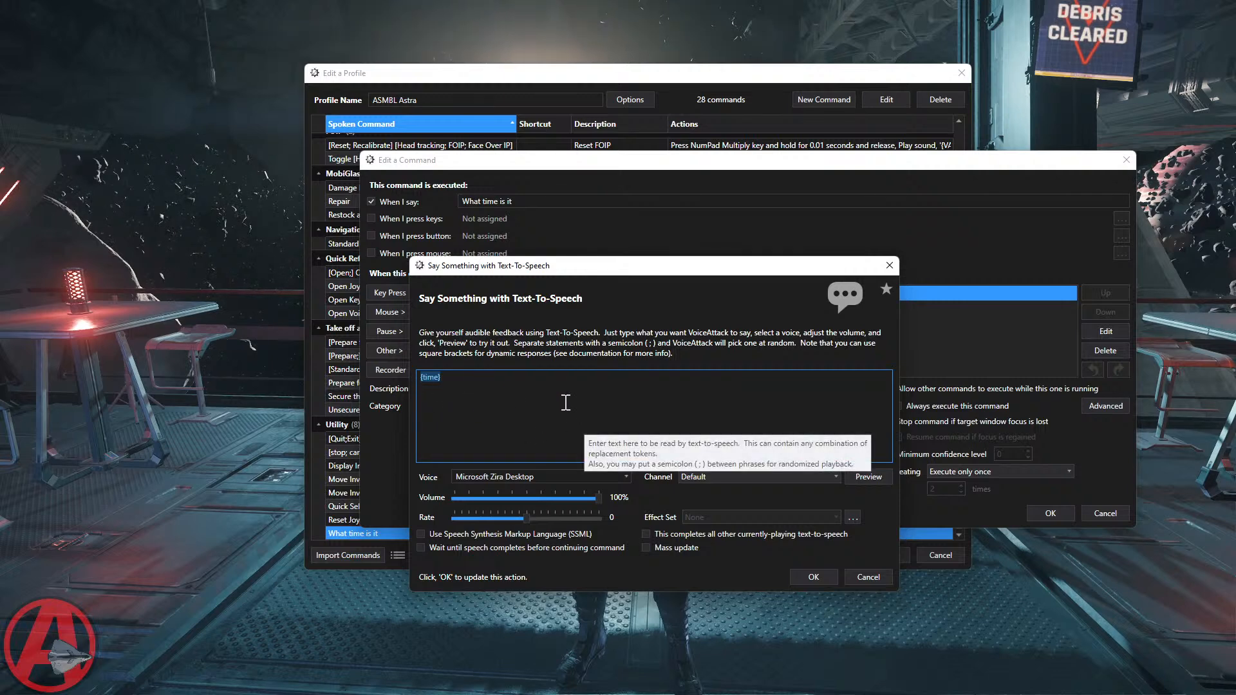
Step: Preview the {time} text-to-speech action, set its voice to Microsoft Hazel Desktop, and confirm the action after previewing the new voice
click(872, 480)
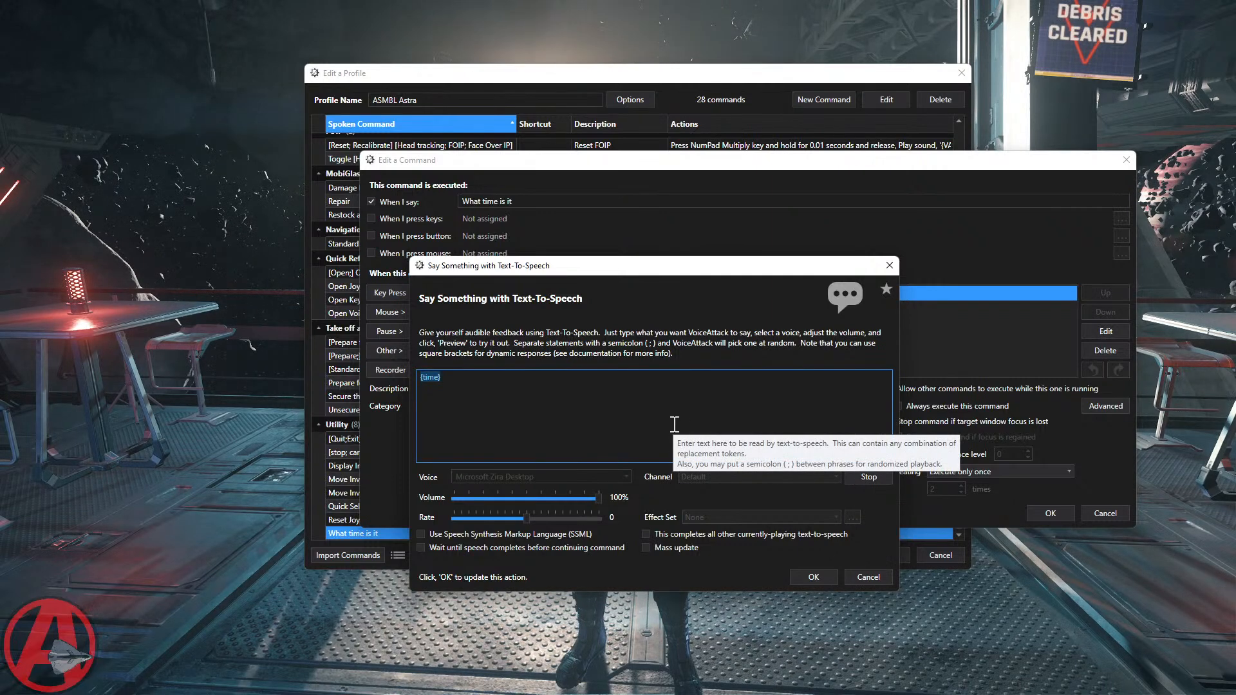
click(605, 476)
click(625, 478)
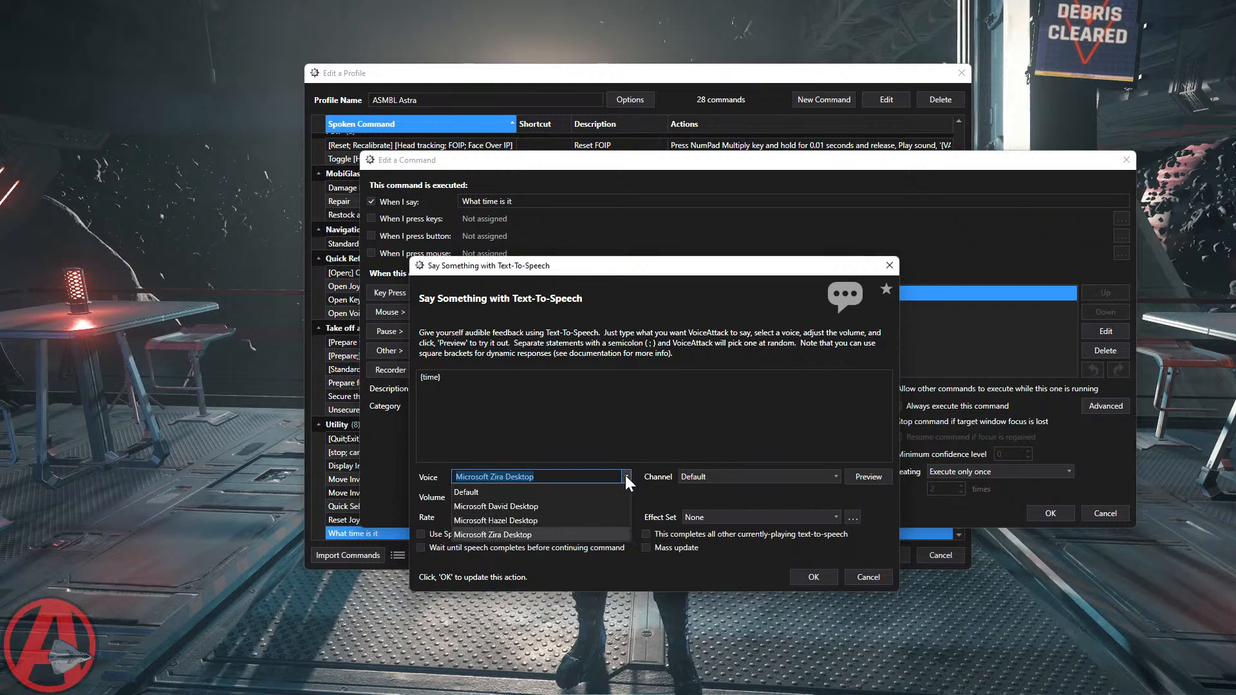
click(504, 521)
click(863, 477)
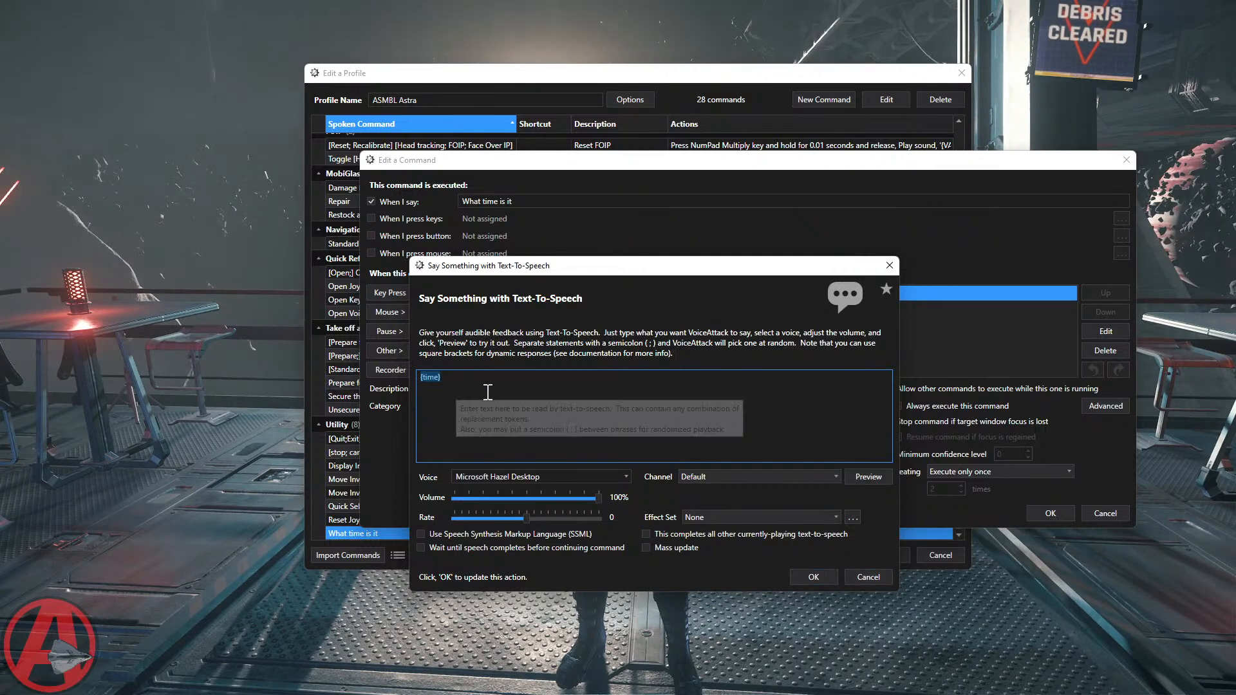
click(813, 582)
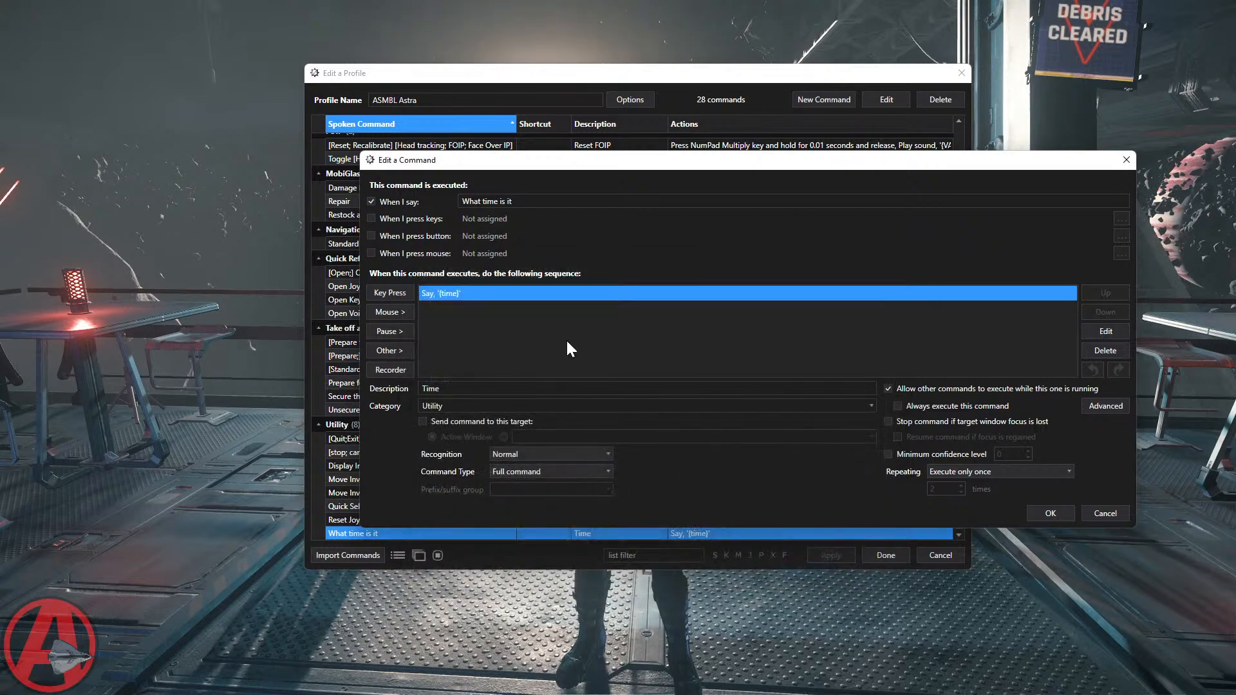
Step: Confirm the edited "What time is it" command and save the ASMBL Astra profile with its changes
click(1060, 511)
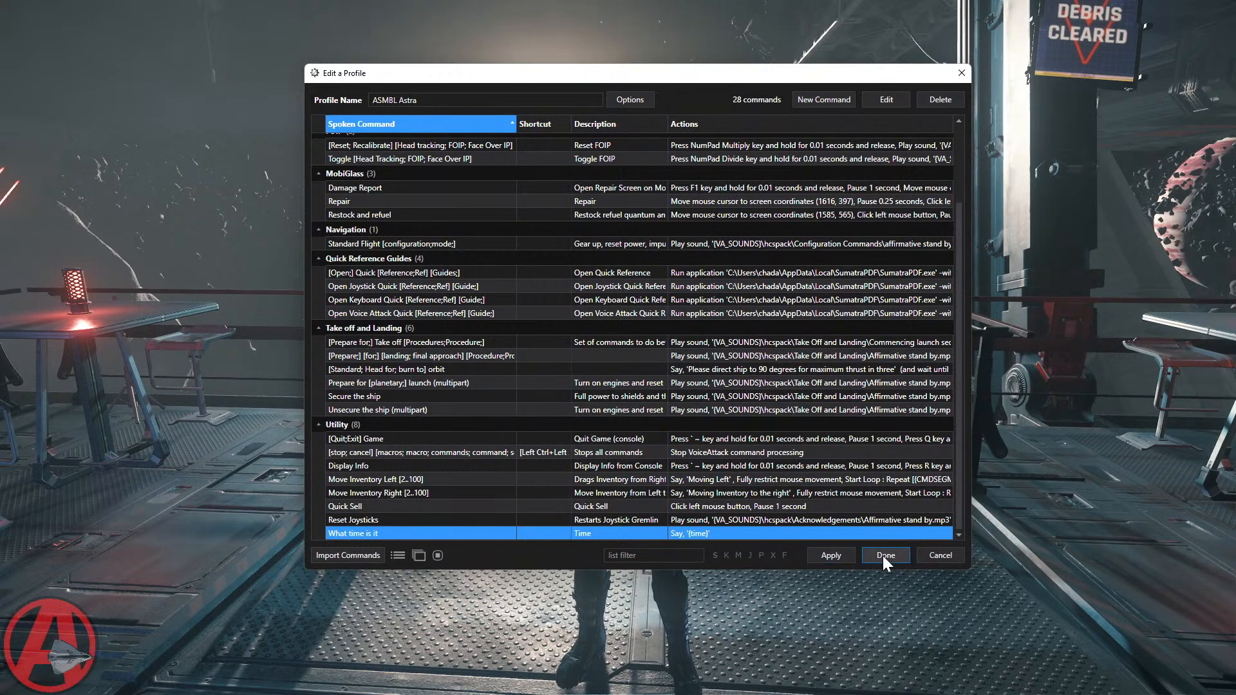
click(831, 556)
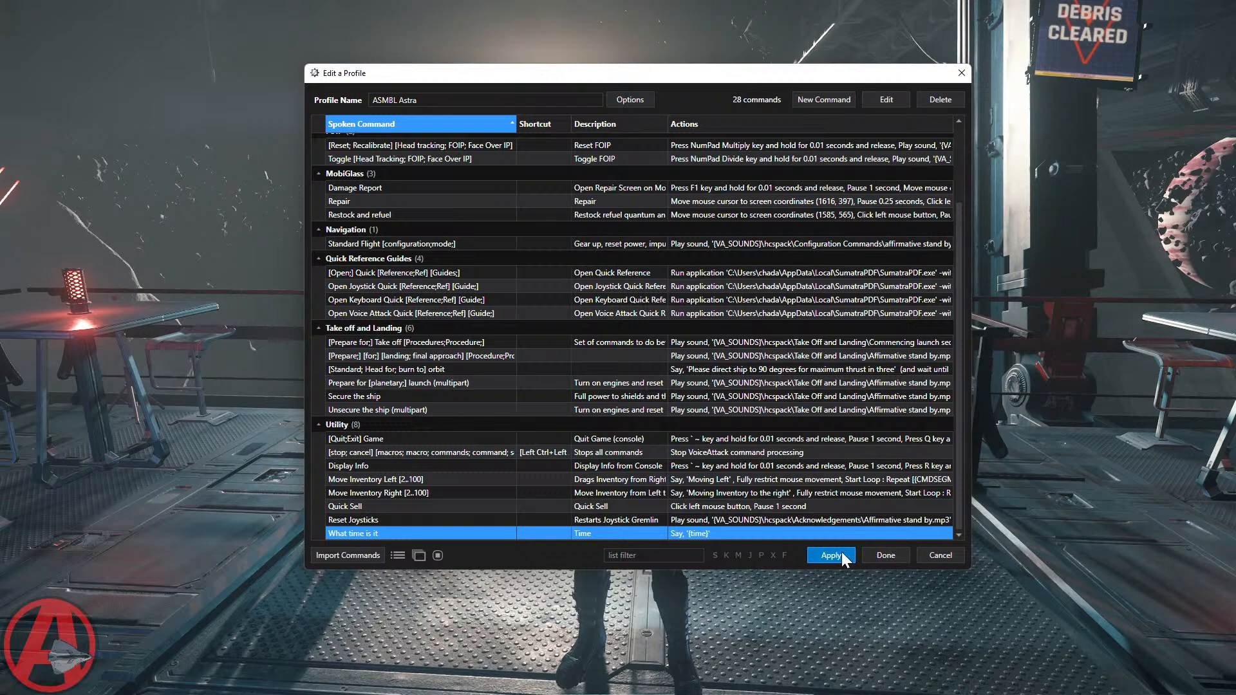
click(881, 555)
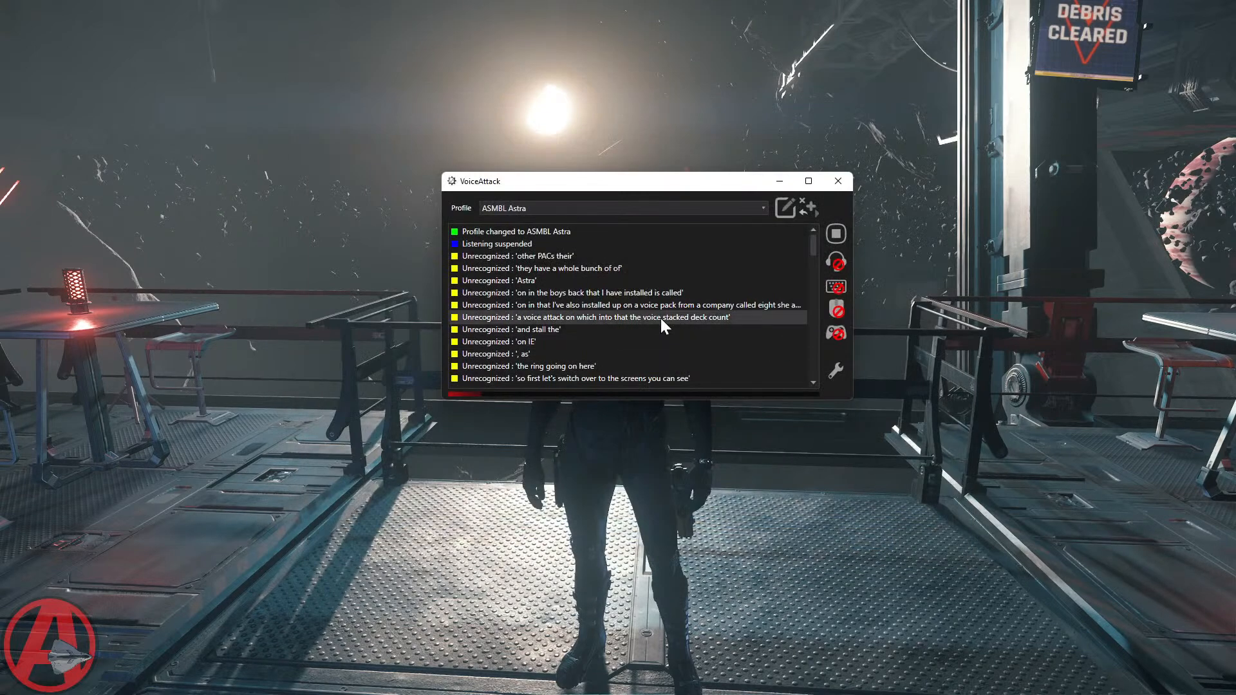
drag(664, 187, 688, 248)
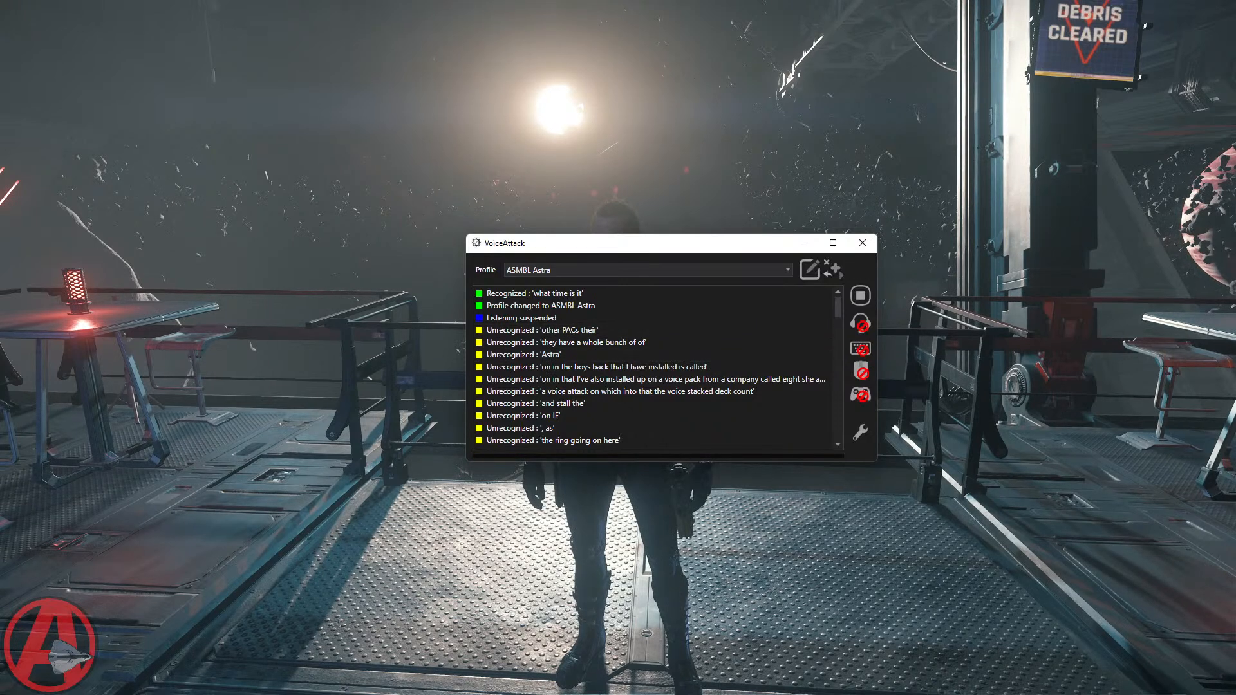
drag(704, 246, 655, 188)
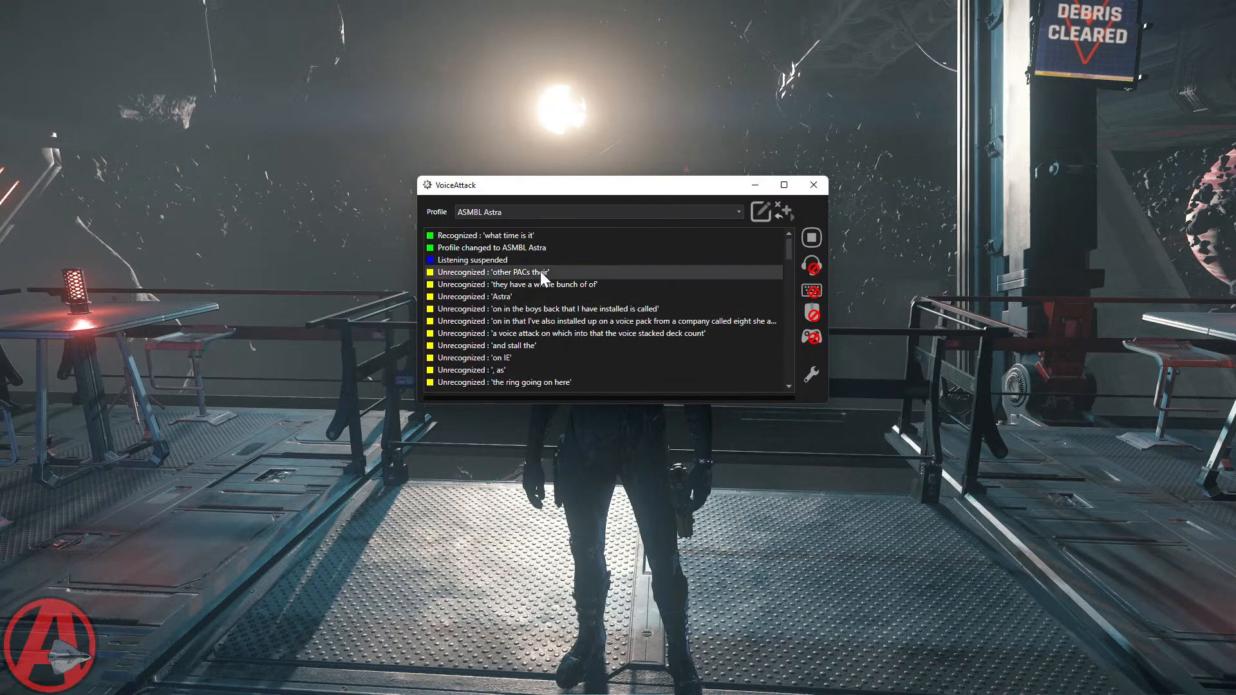
Step: Switch the active profile to HCS - Event Horizon (SC) beta
click(736, 211)
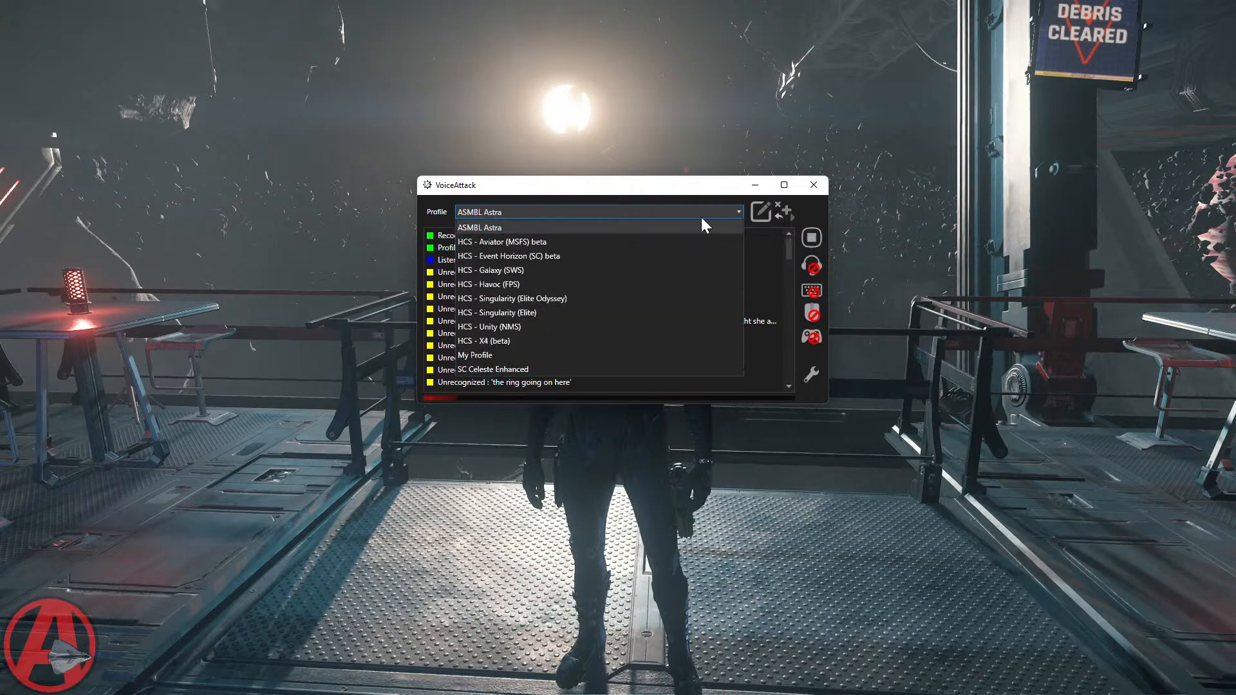
click(536, 258)
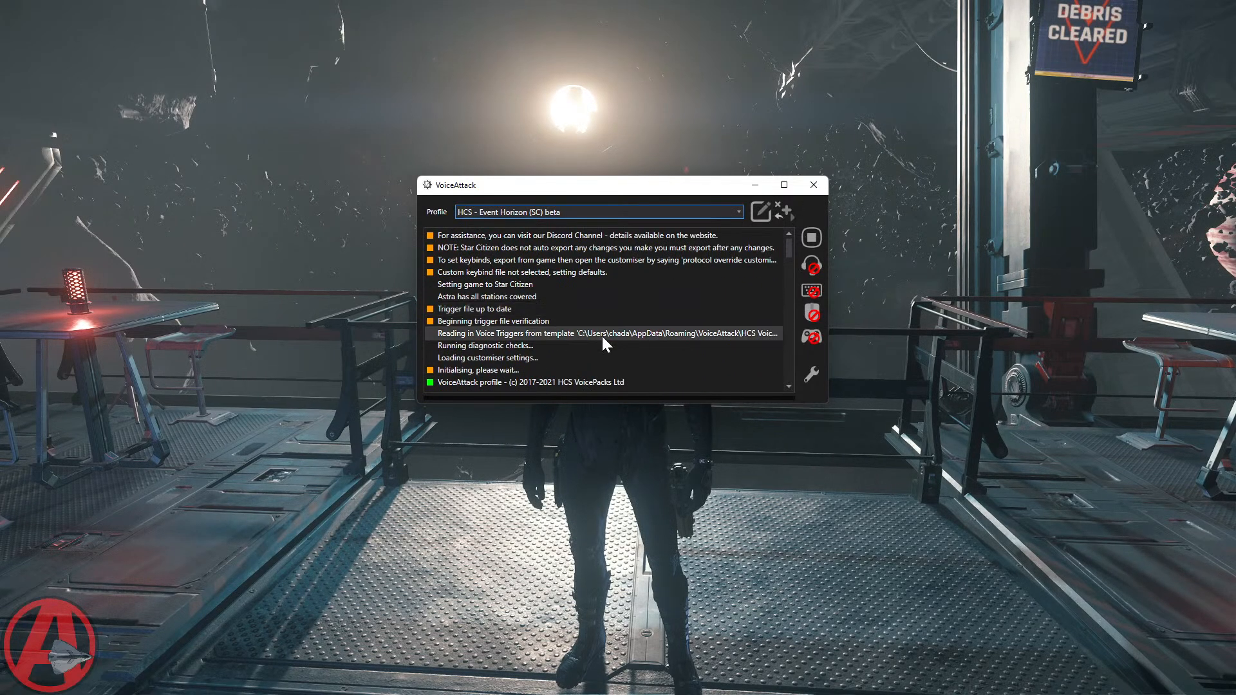
drag(654, 190, 910, 252)
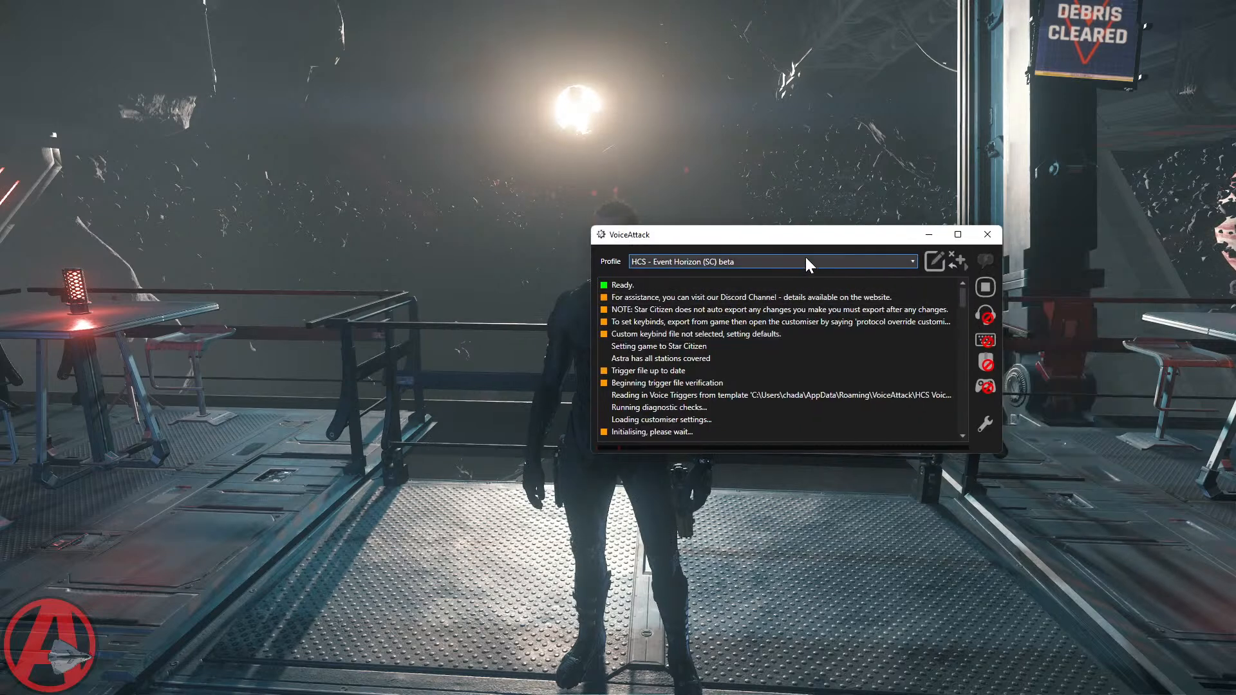
drag(822, 238, 687, 208)
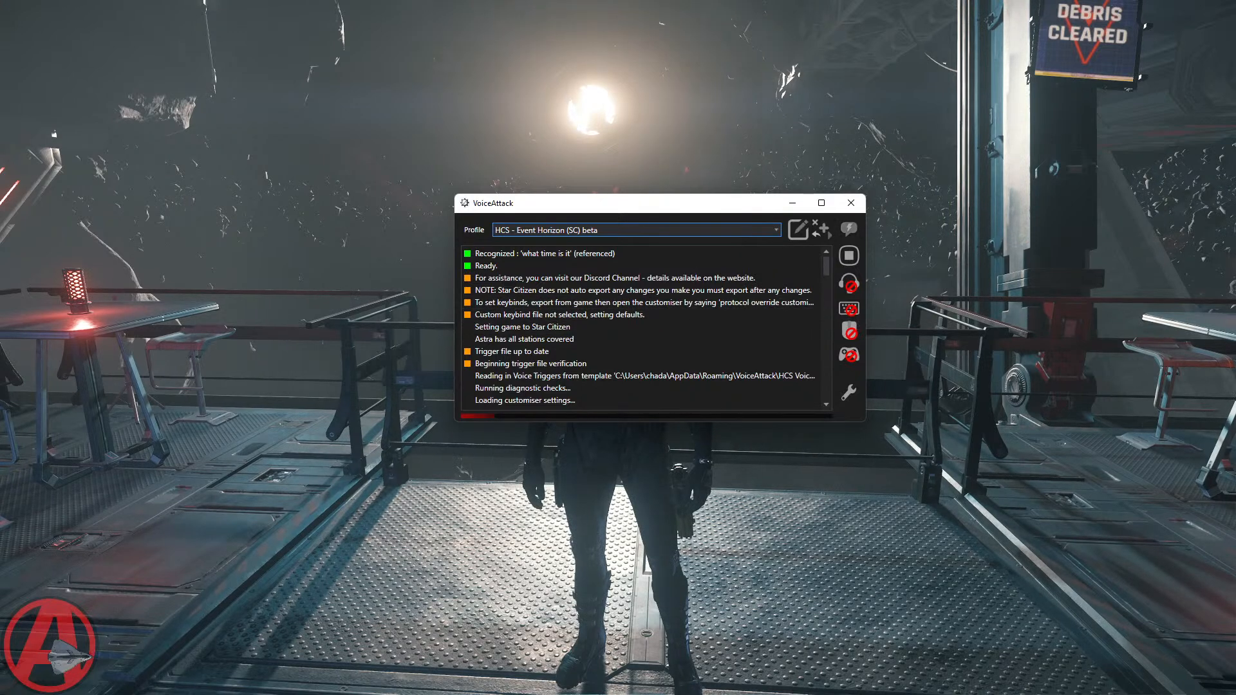
drag(663, 207, 631, 206)
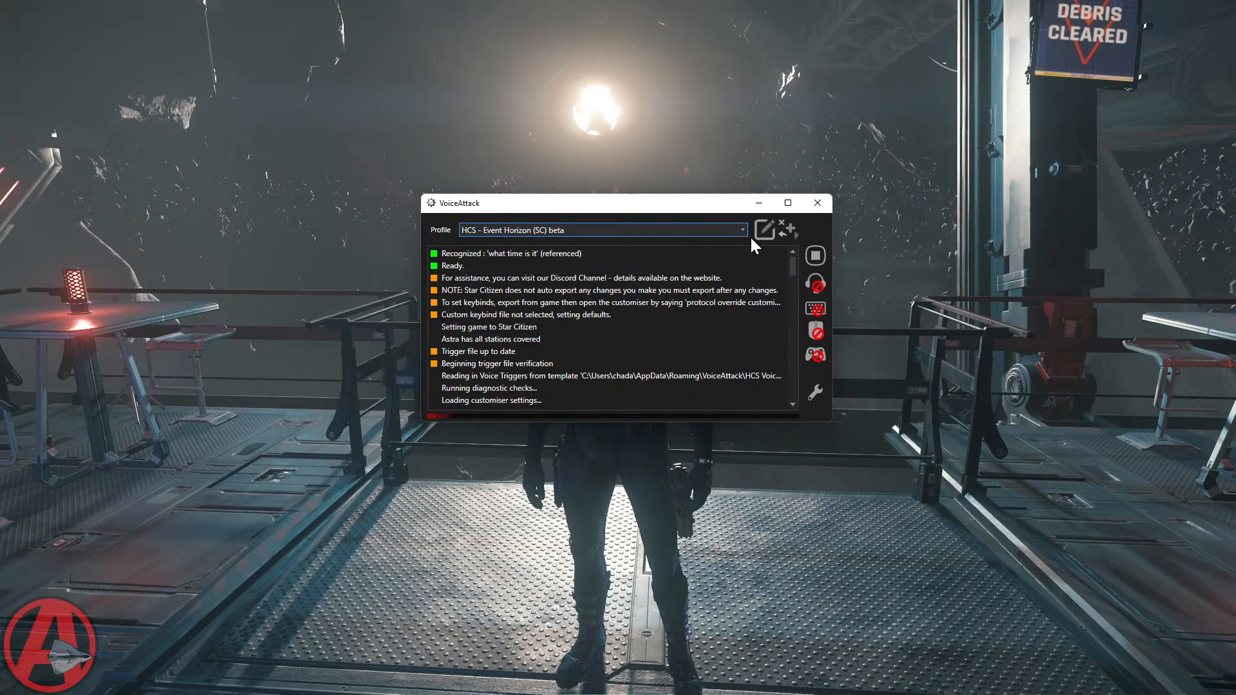
Step: Set the default text-to-speech voice in the HCS - Event Horizon (SC) beta profile's options to Microsoft Hazel Desktop and save the profile
click(765, 229)
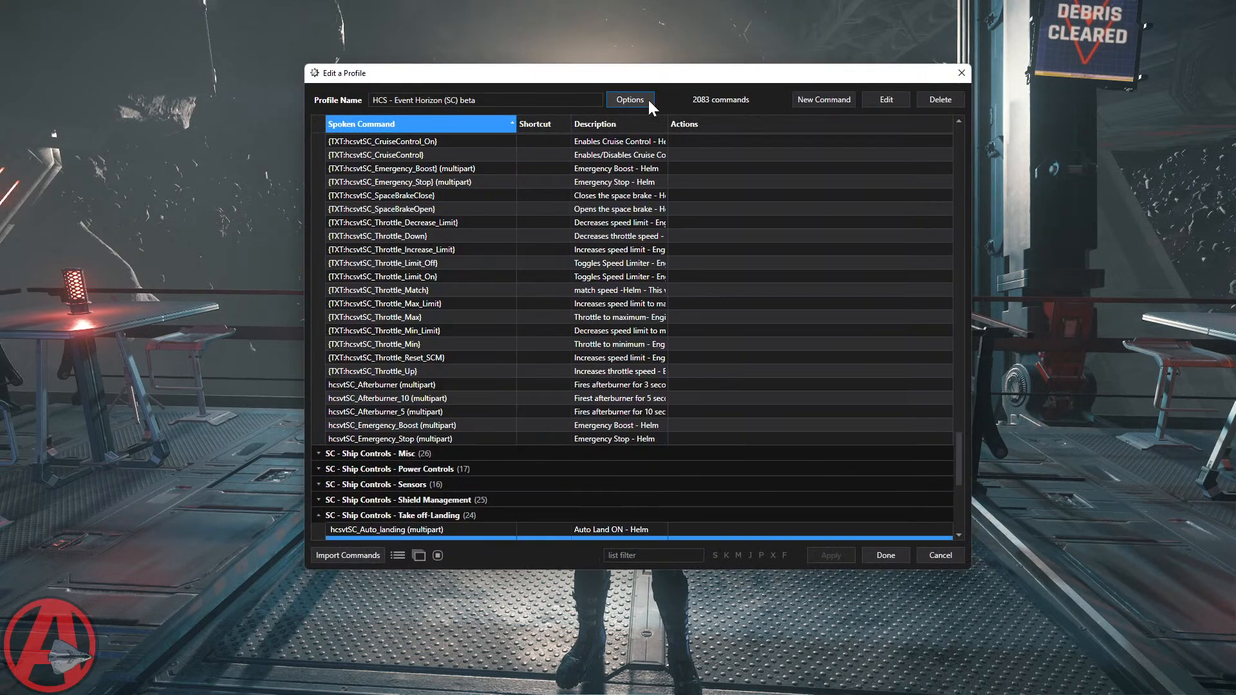
click(637, 102)
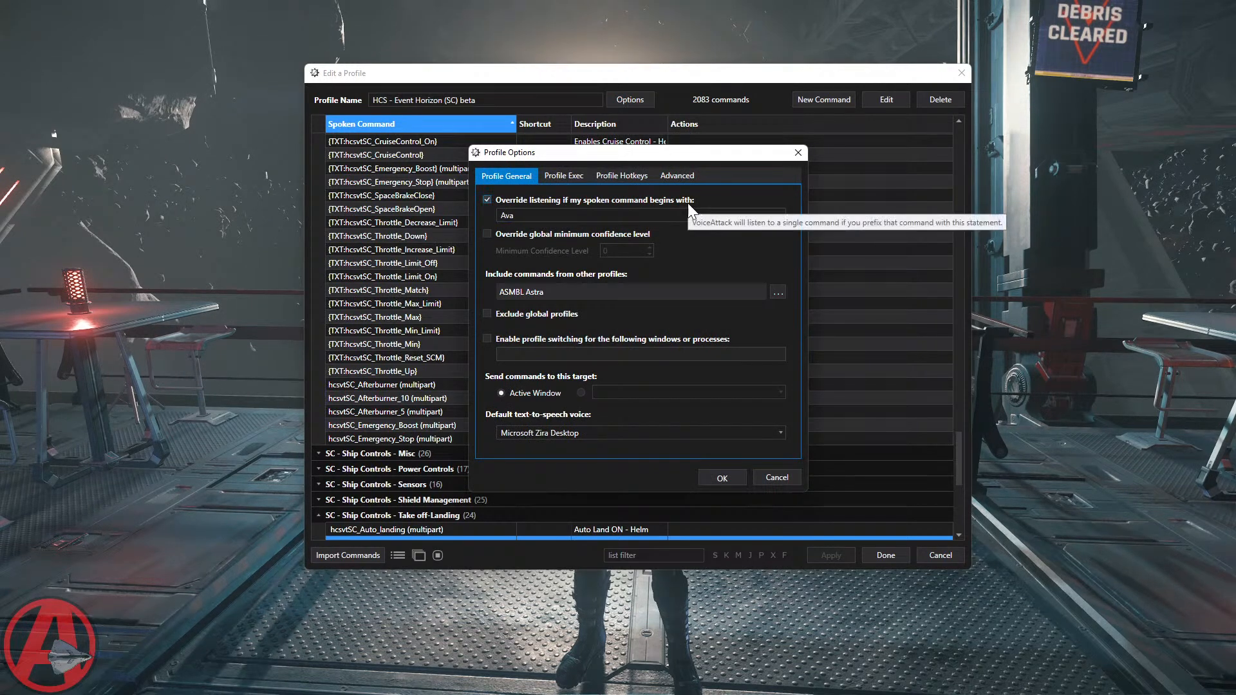
drag(537, 215, 452, 220)
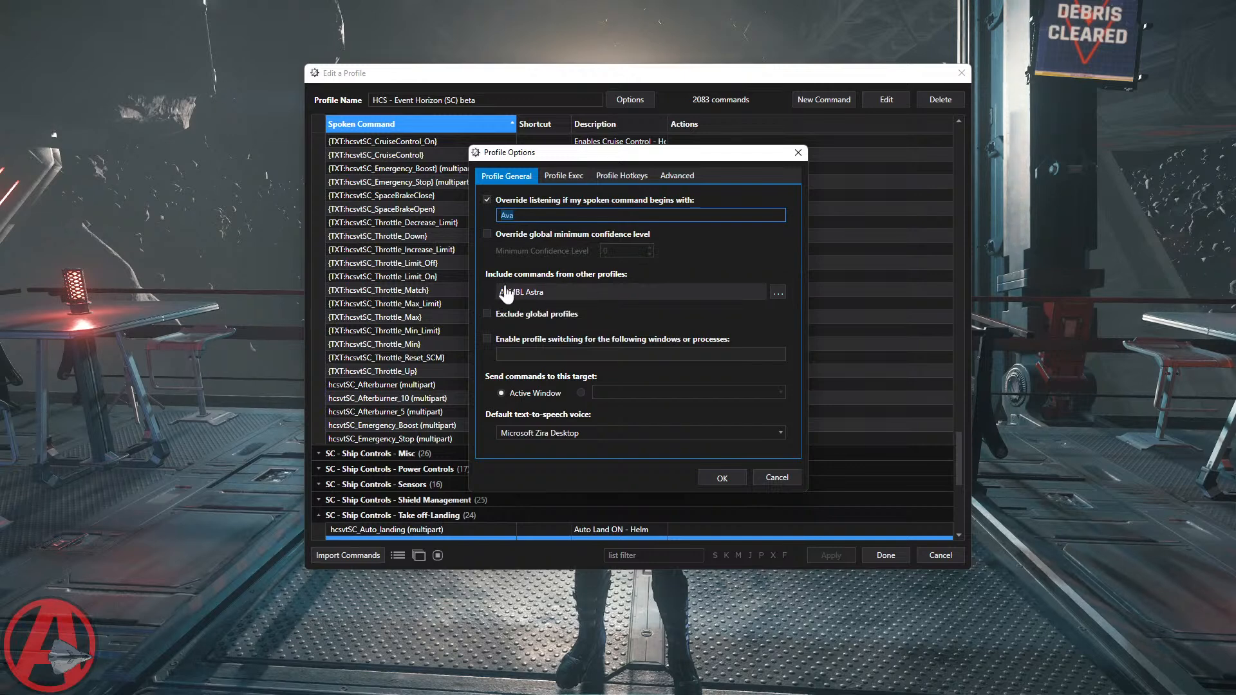
click(781, 433)
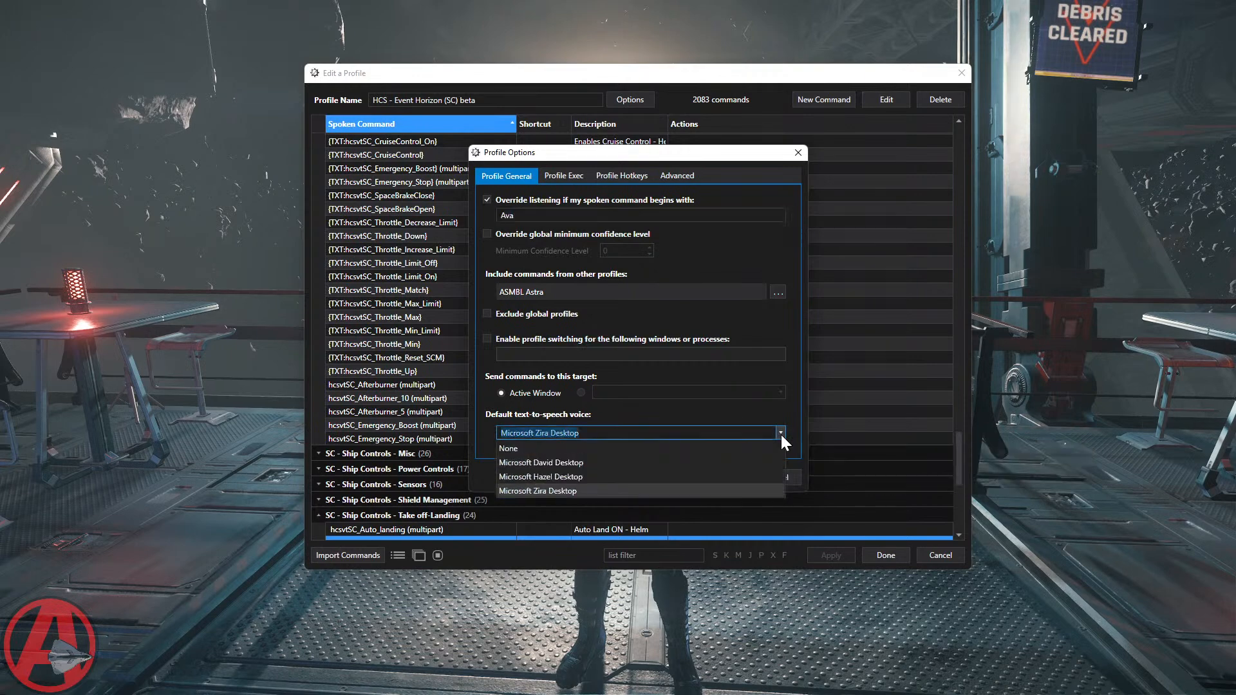
click(571, 477)
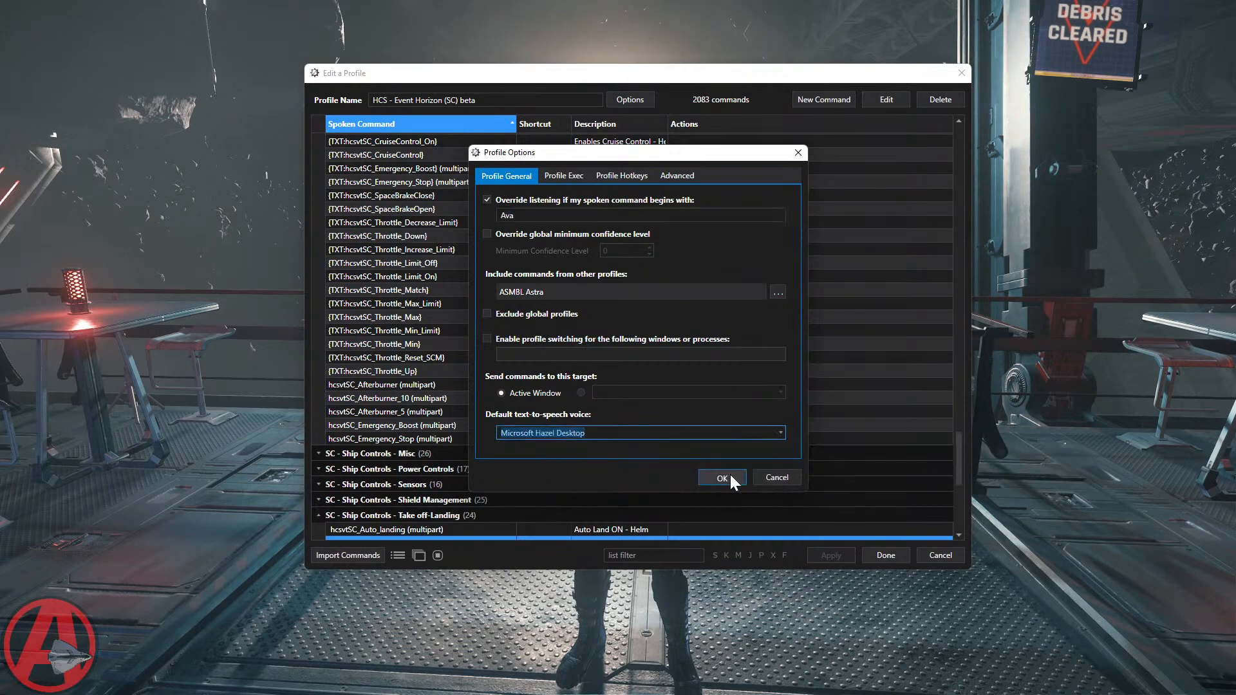
click(716, 477)
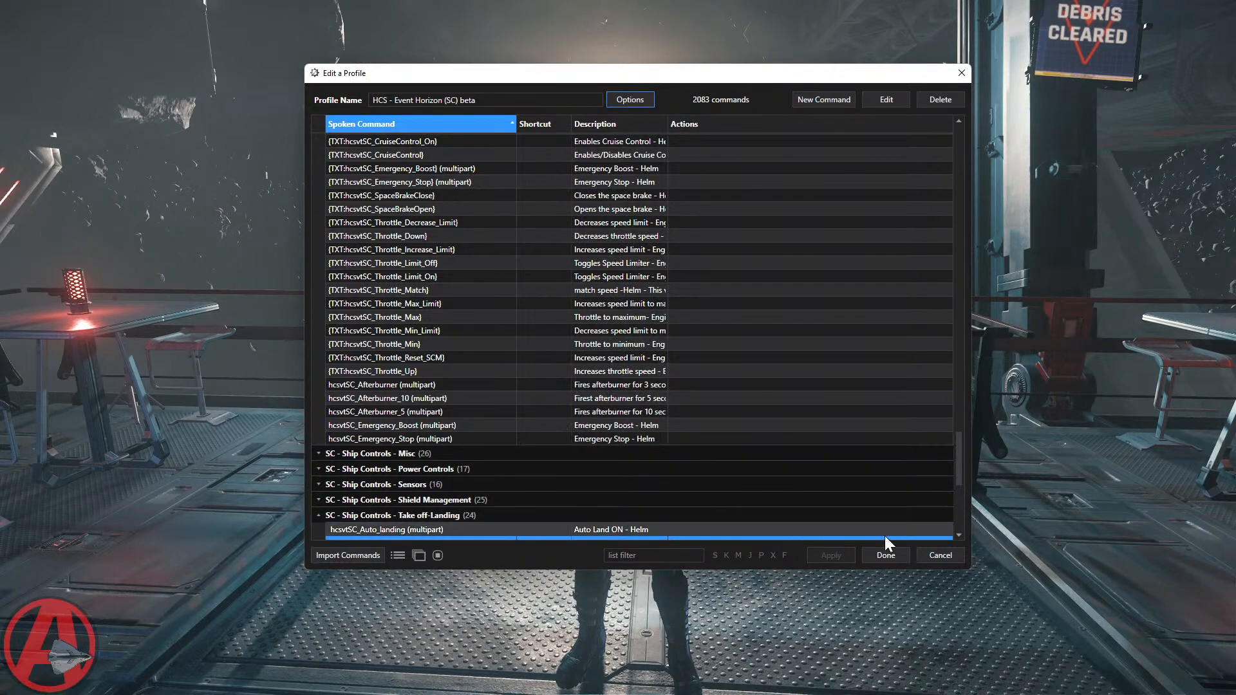
click(889, 555)
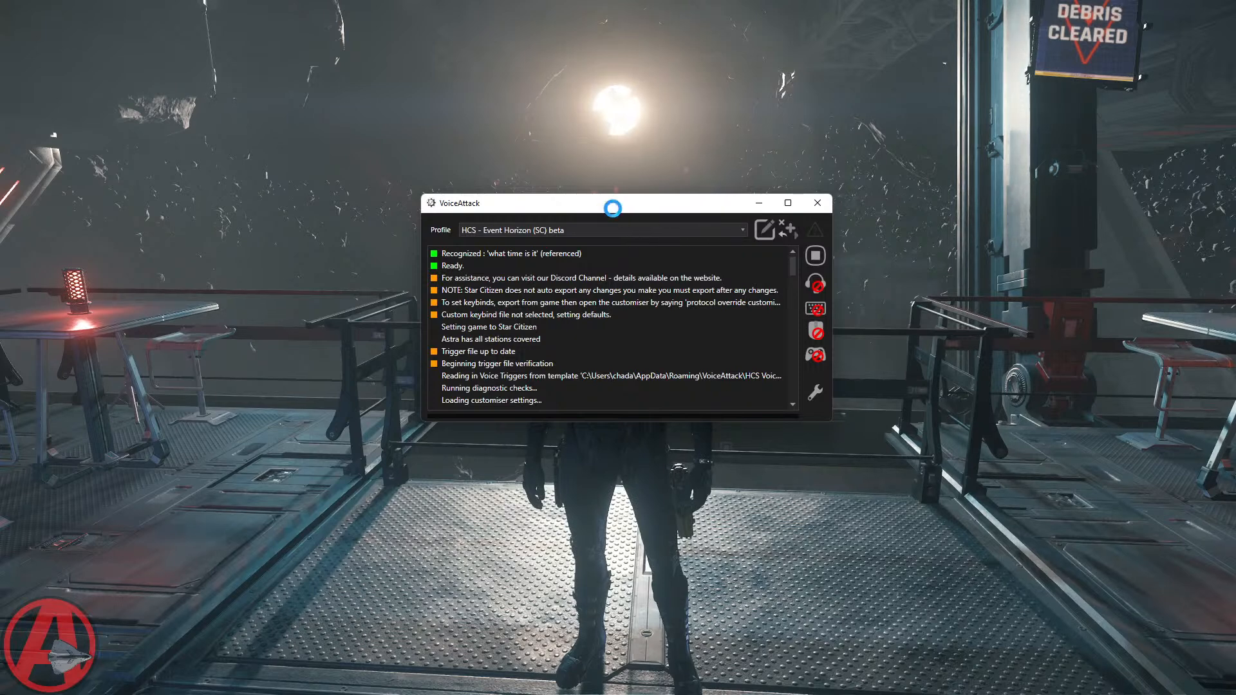
drag(612, 208, 670, 238)
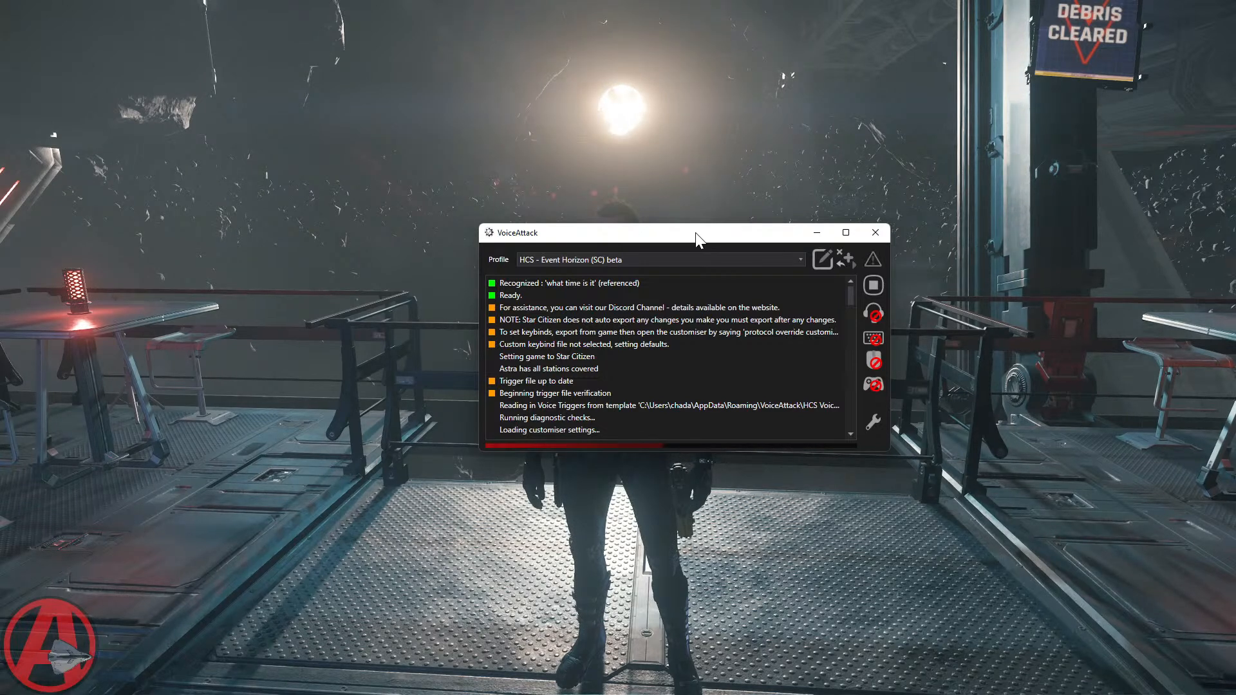
drag(697, 240, 651, 199)
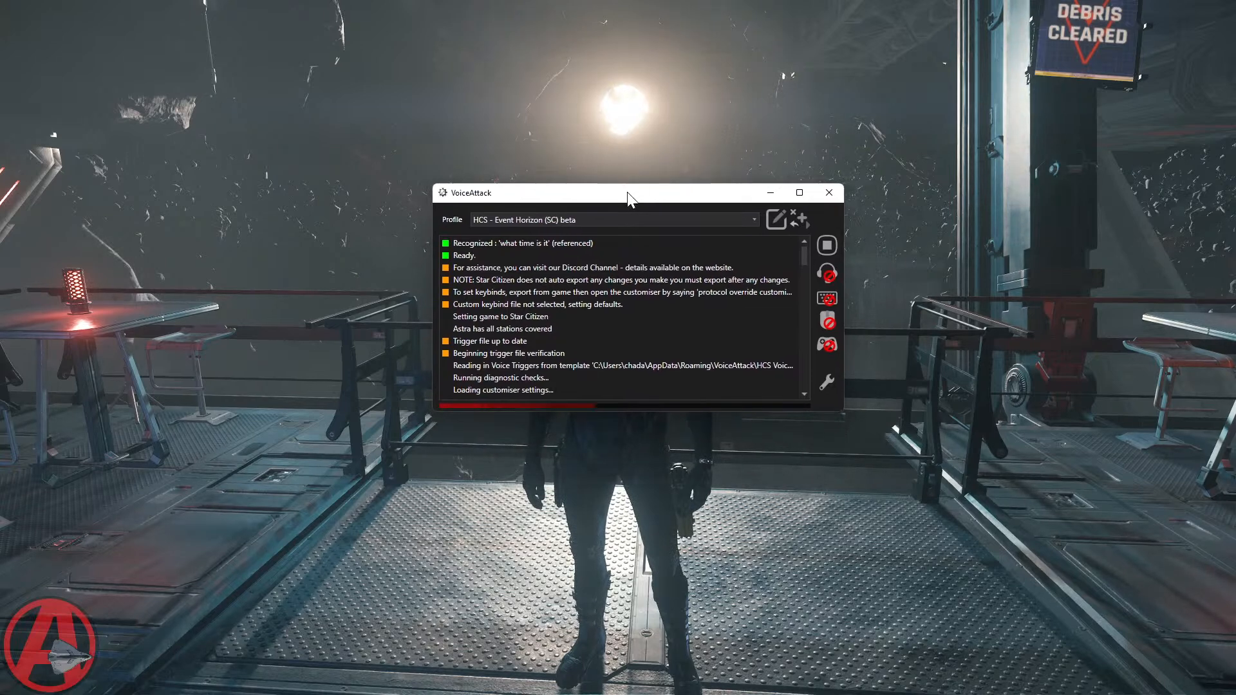
drag(628, 197, 605, 206)
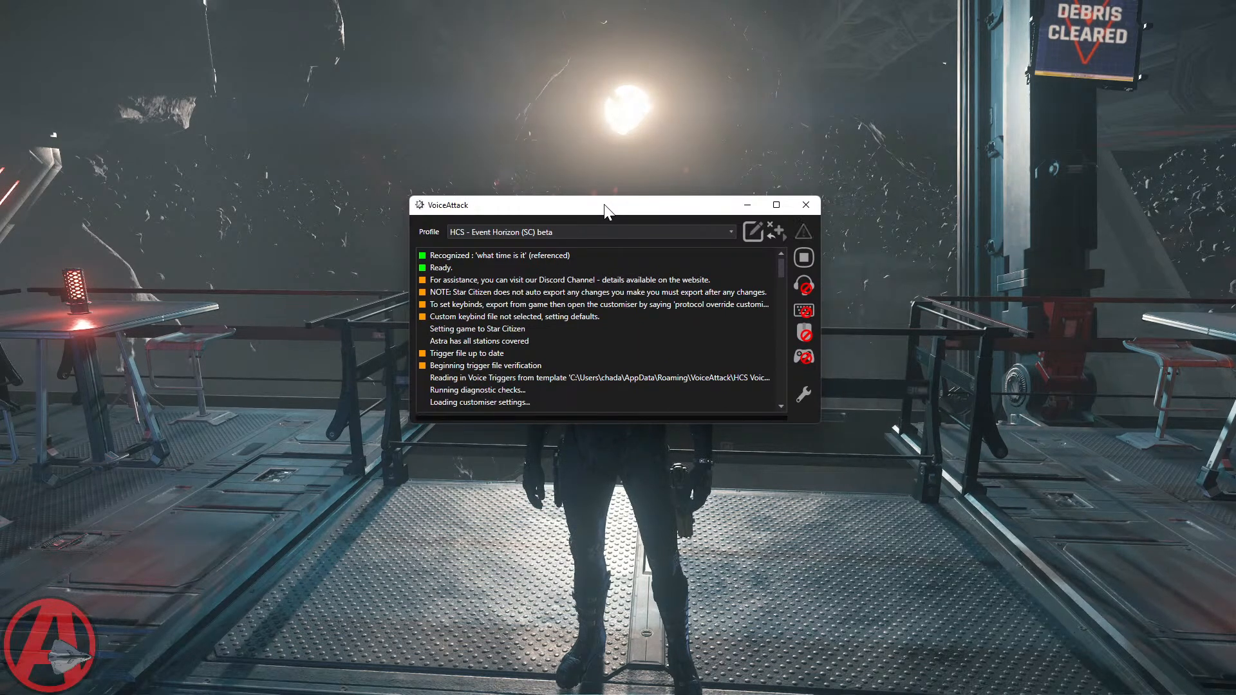
drag(604, 210, 652, 195)
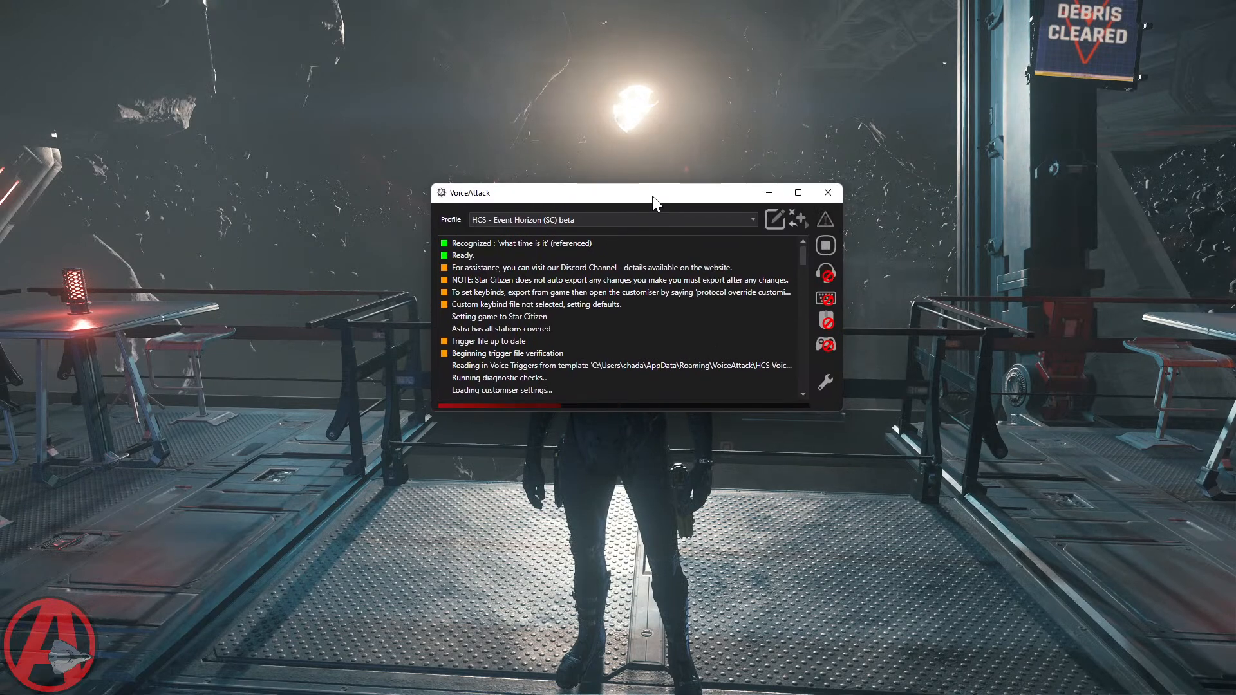
mouse_move(651, 196)
mouse_down()
mouse_move(724, 279)
mouse_move(646, 231)
mouse_move(630, 191)
mouse_up()
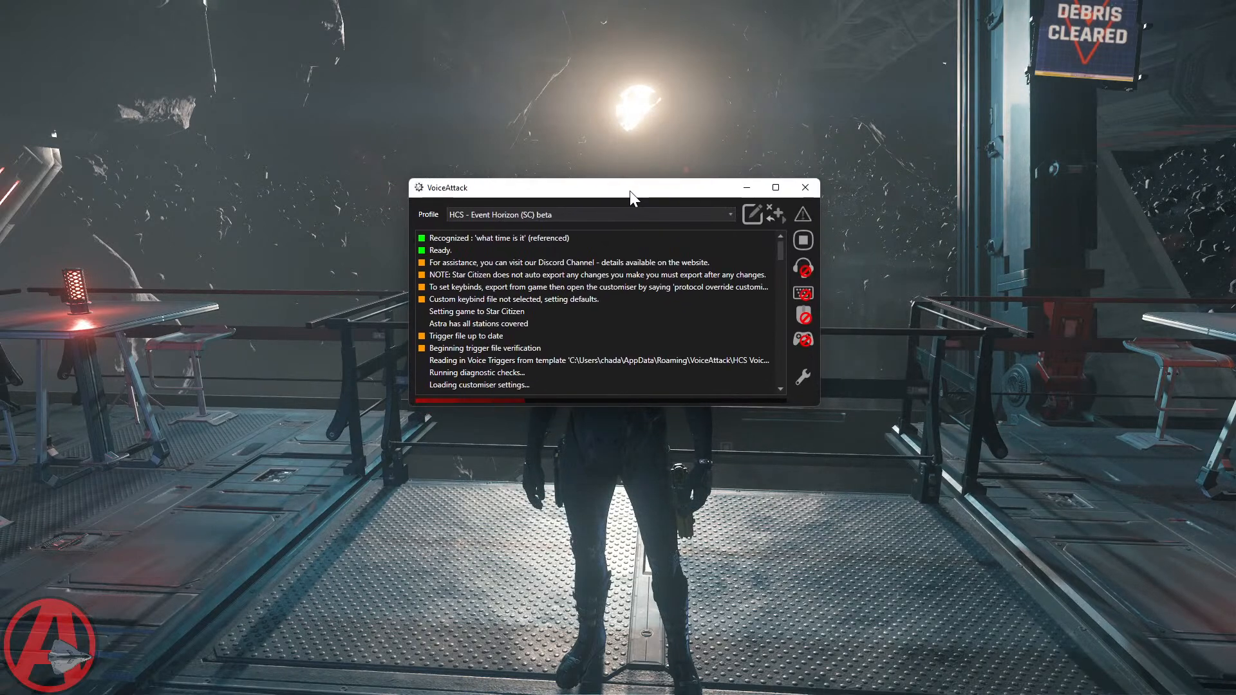
drag(630, 190, 654, 196)
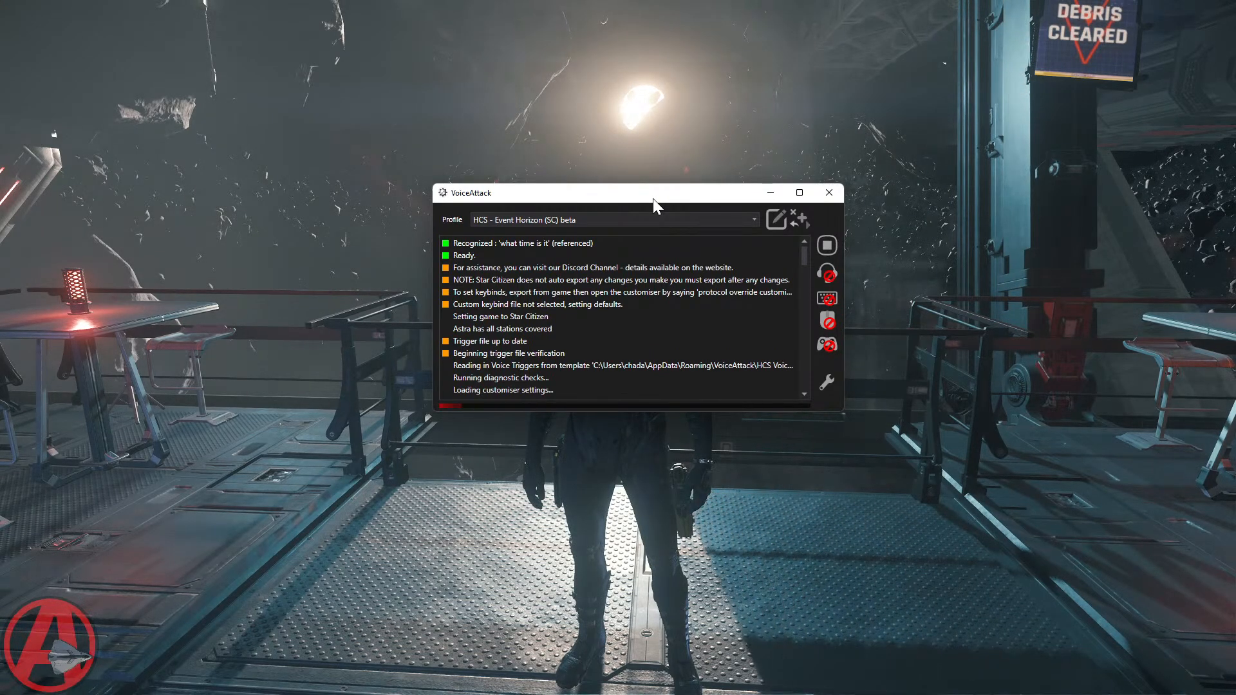
drag(653, 198, 627, 203)
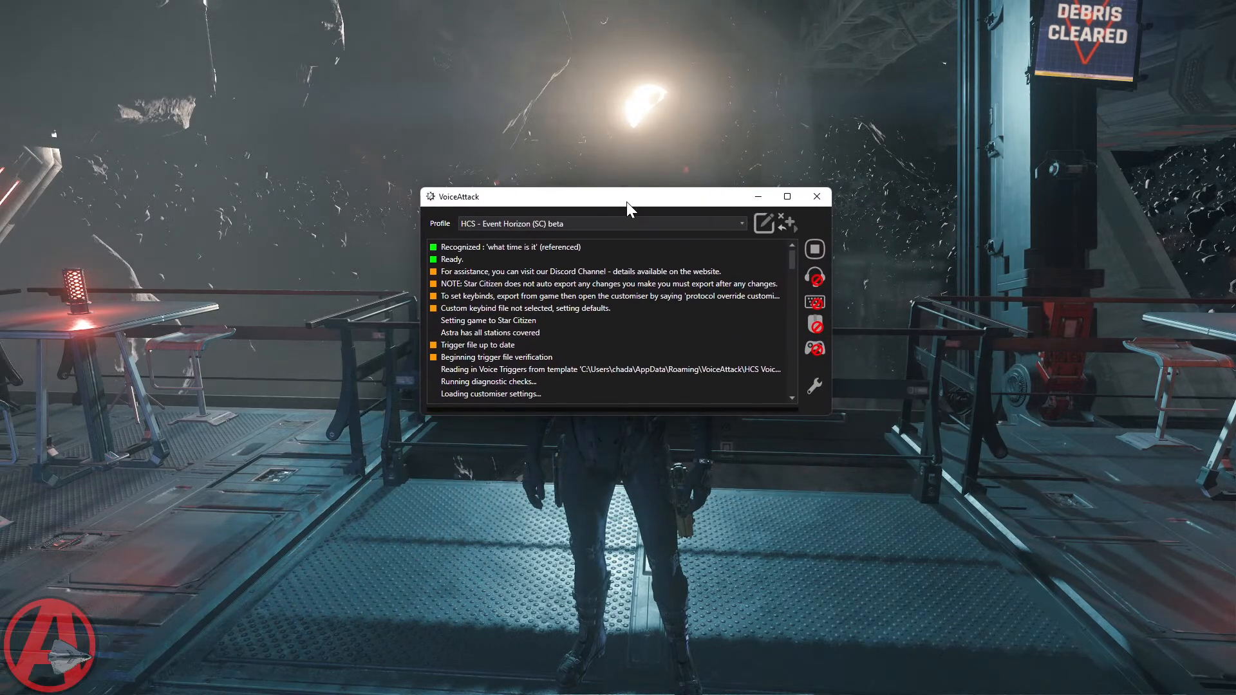